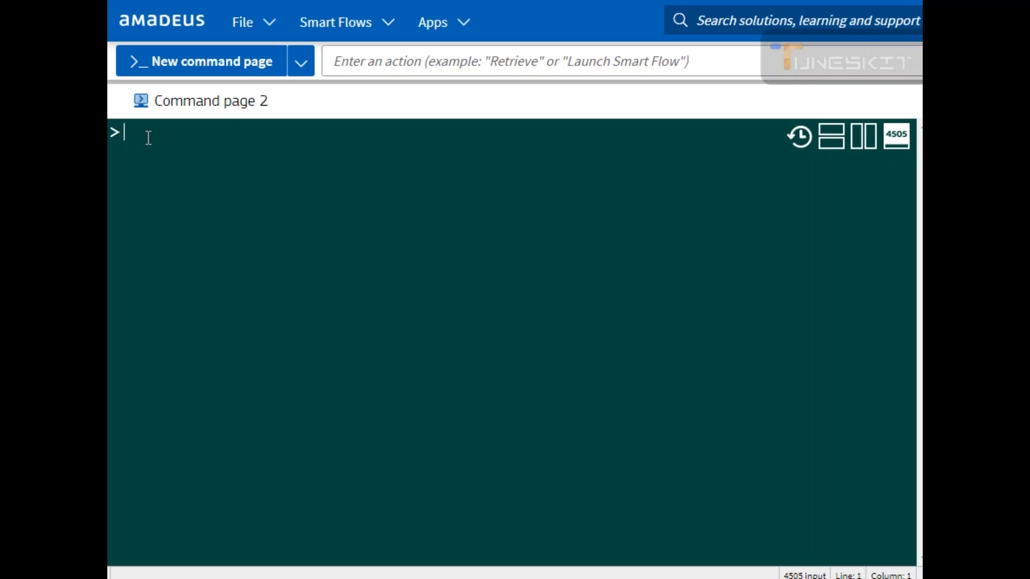
pyautogui.write('FXD FXX F')
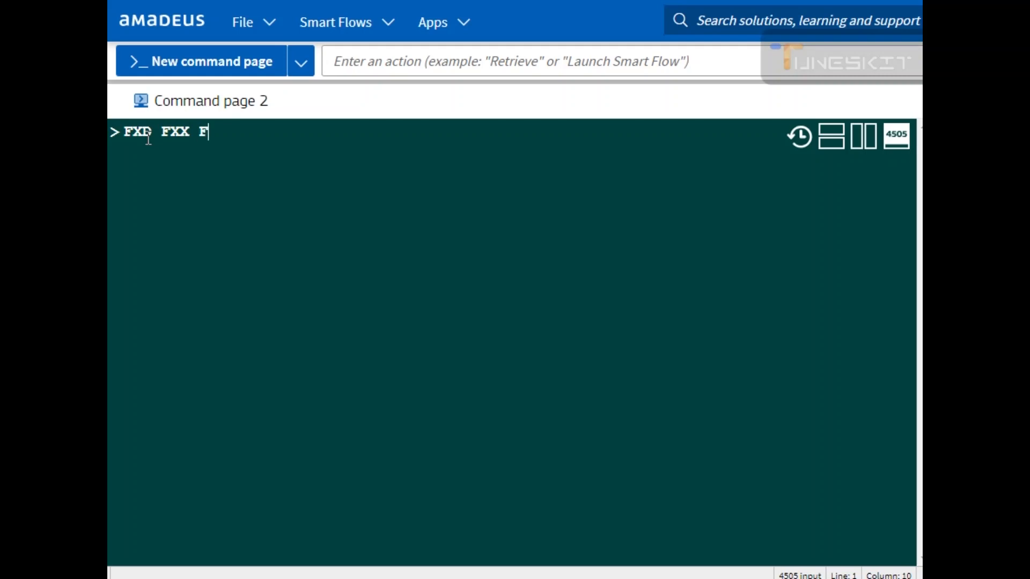
pyautogui.write('XR FXB FX')
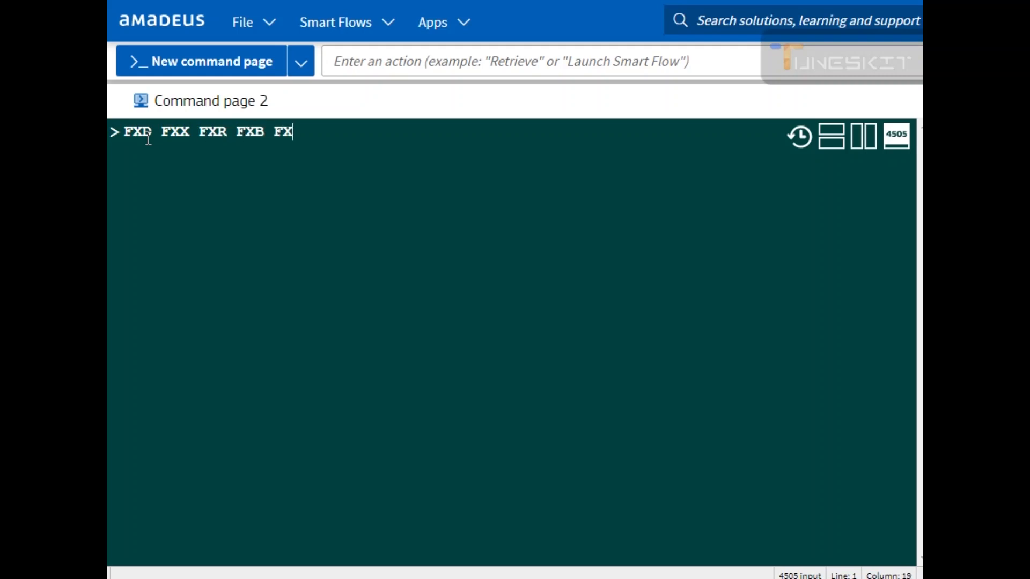
pyautogui.write('P')
# Step: Clear the command line and enter IG to ignore any pending entries
pyautogui.press('BackSpace')
pyautogui.press('BackSpace')
pyautogui.press('BackSpace')
pyautogui.press('BackSpace')
pyautogui.press('BackSpace')
pyautogui.press('BackSpace')
pyautogui.press('BackSpace')
pyautogui.press('BackSpace')
pyautogui.press('BackSpace')
pyautogui.press('BackSpace')
pyautogui.press('BackSpace')
pyautogui.press('BackSpace')
pyautogui.press('BackSpace')
pyautogui.press('BackSpace')
pyautogui.press('BackSpace')
pyautogui.press('BackSpace')
pyautogui.press('BackSpace')
pyautogui.press('BackSpace')
pyautogui.press('BackSpace')
pyautogui.write('IG')
pyautogui.press('Return')
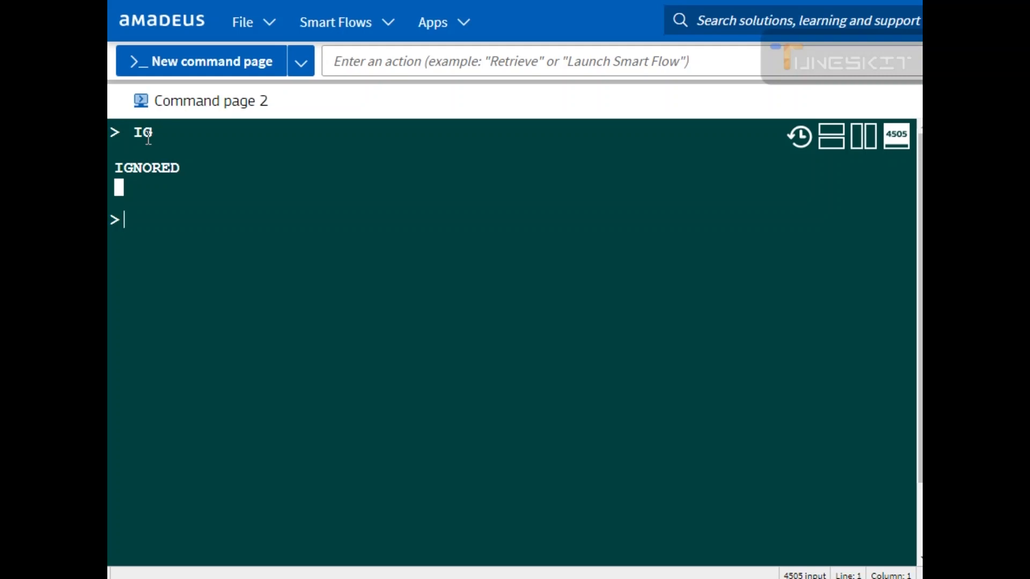
# Step: Request flight availability from Jeddah to Islamabad on 20 October with AN20OCTJEDISB
pyautogui.write('FXXR')
pyautogui.press('BackSpace')
pyautogui.write('FXR')
pyautogui.press('BackSpace')
pyautogui.press('BackSpace')
pyautogui.press('BackSpace')
pyautogui.press('BackSpace')
pyautogui.press('BackSpace')
pyautogui.press('BackSpace')
pyautogui.press('BackSpace')
pyautogui.press('BackSpace')
pyautogui.write('AN20OCTJEDISB')
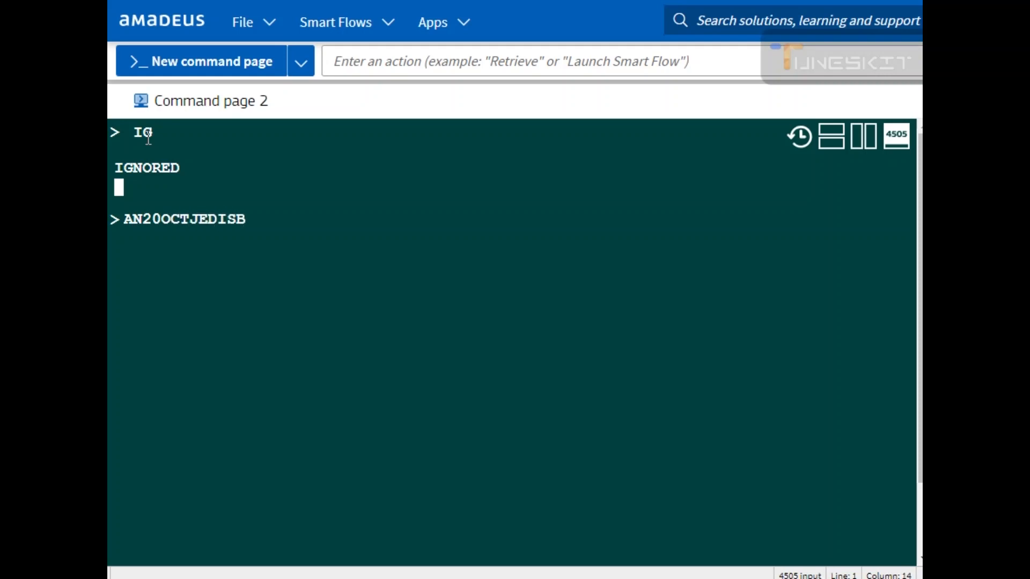
pyautogui.press('Return')
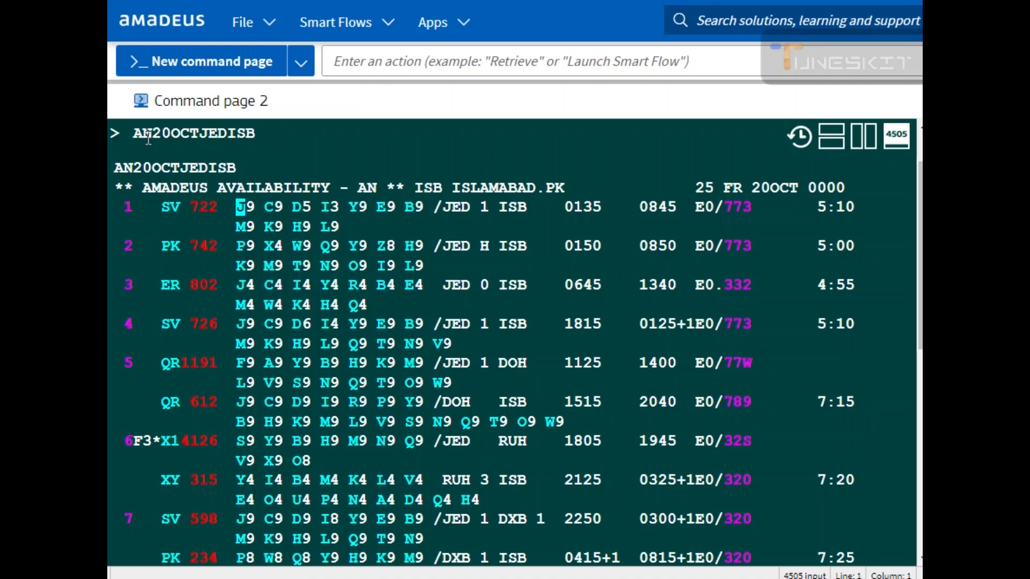
# Step: Display more availability results with MD
pyautogui.scroll(-3, 164, 131)
pyautogui.scroll(3, 164, 129)
pyautogui.scroll(-3, 138, 440)
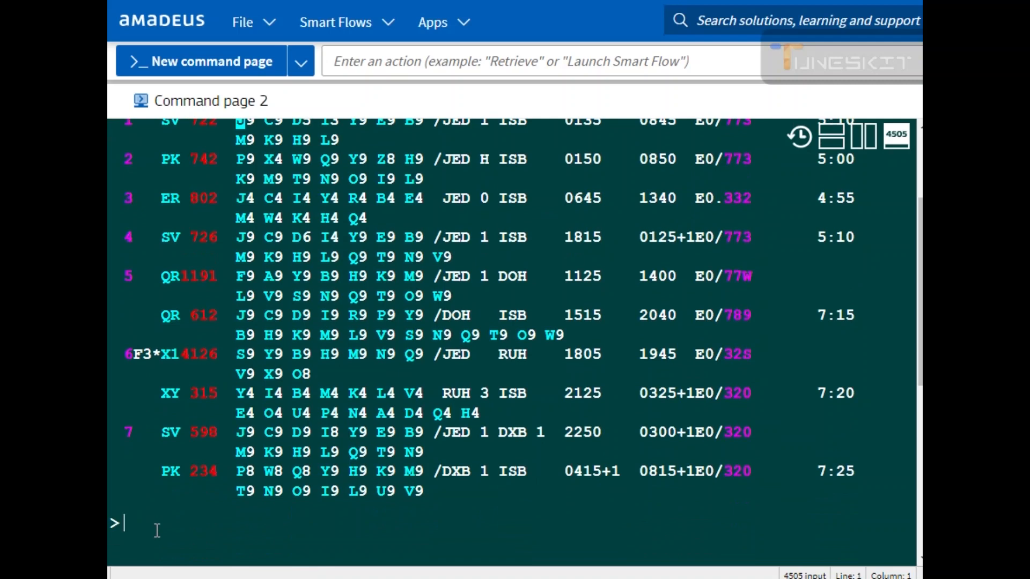
pyautogui.write('MD')
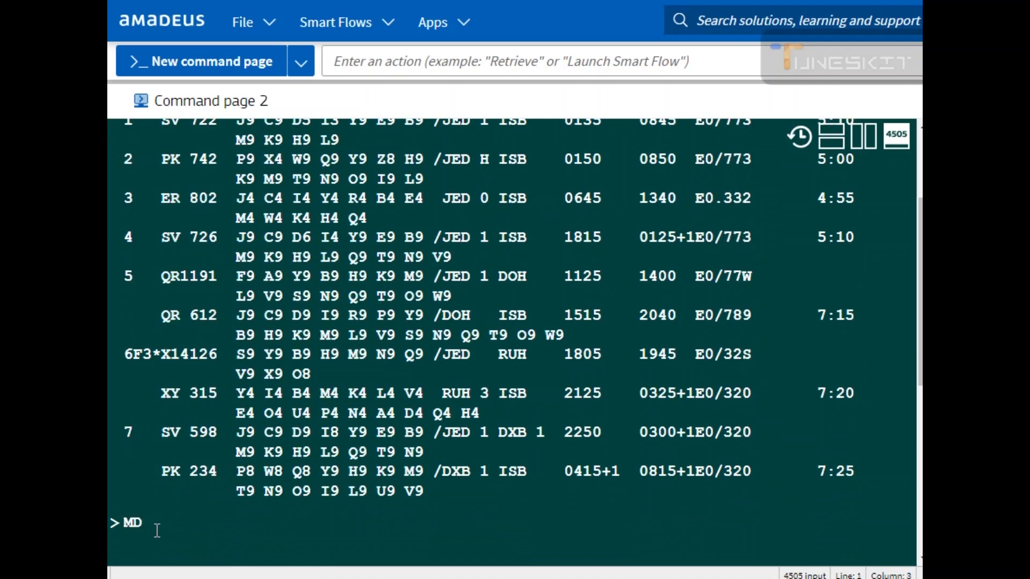
pyautogui.press('Return')
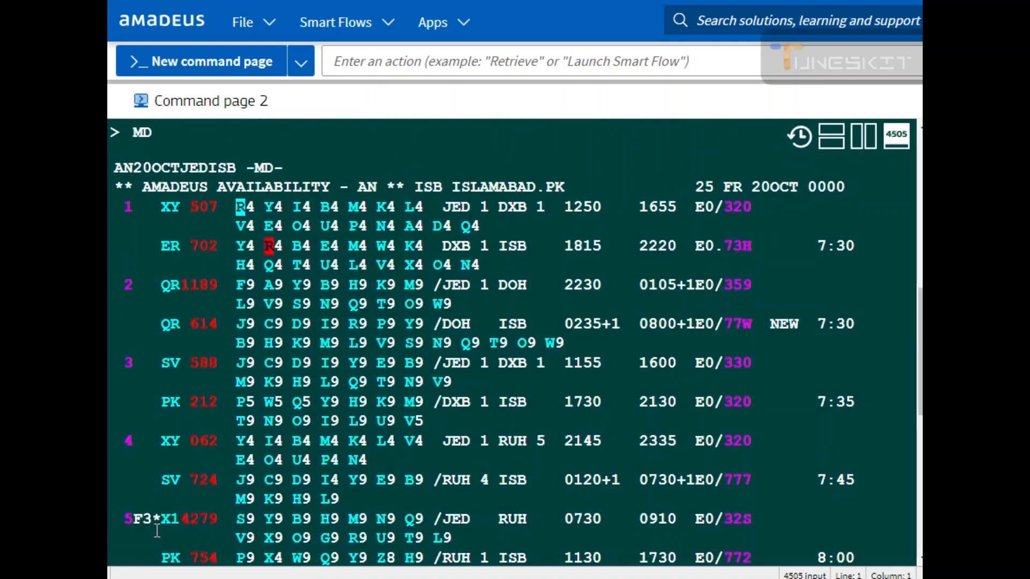
# Step: Move down to the next availability page with another MD entry
pyautogui.scroll(-2, 154, 508)
pyautogui.scroll(1, 154, 508)
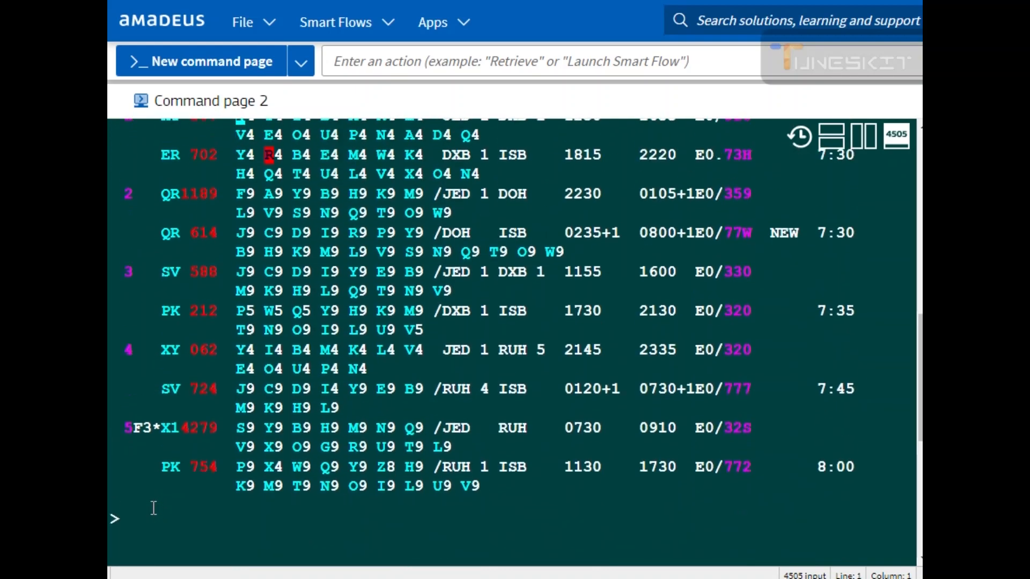
pyautogui.scroll(1, 161, 400)
pyautogui.scroll(-3, 159, 429)
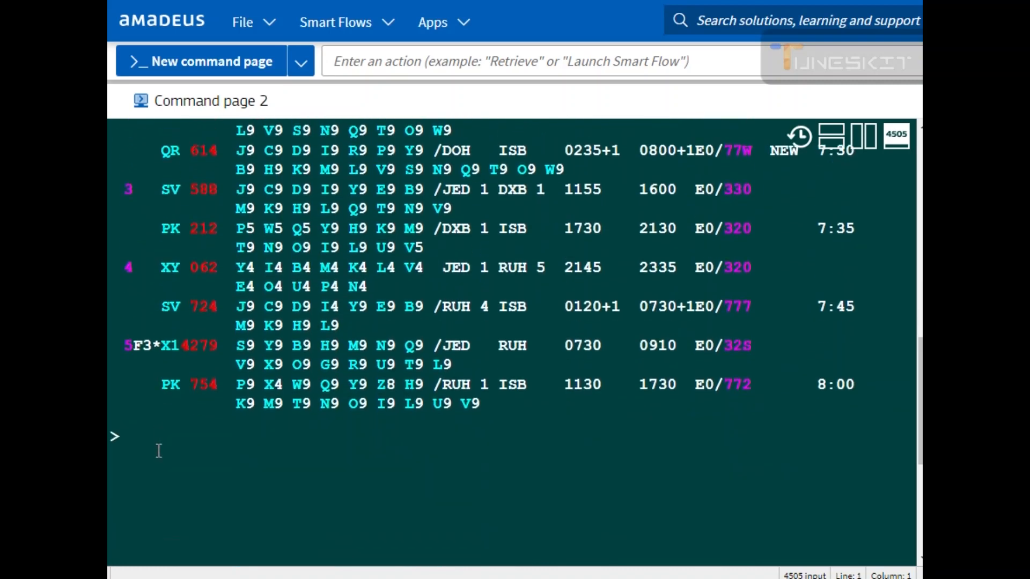
pyautogui.write('MD')
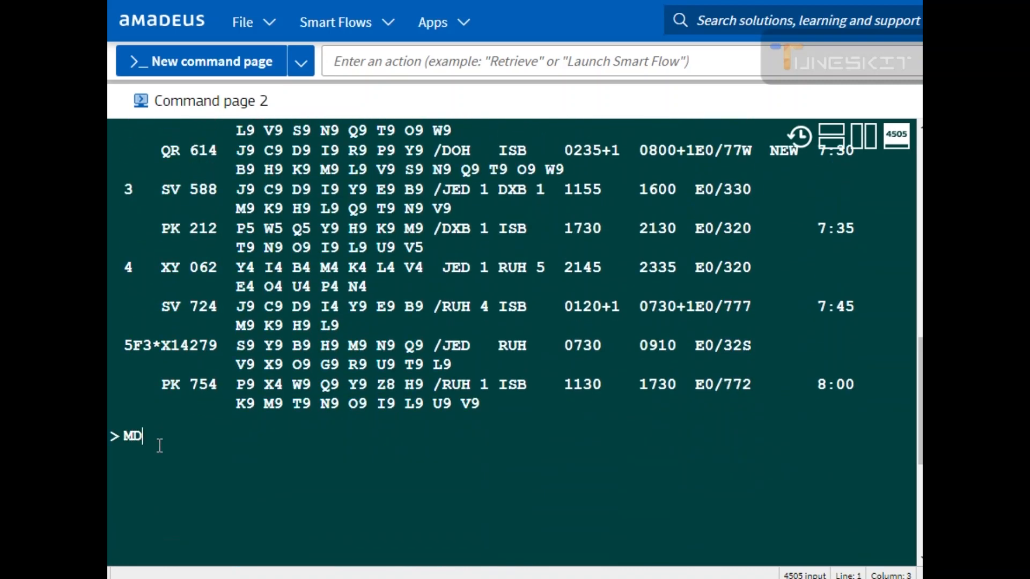
pyautogui.press('Return')
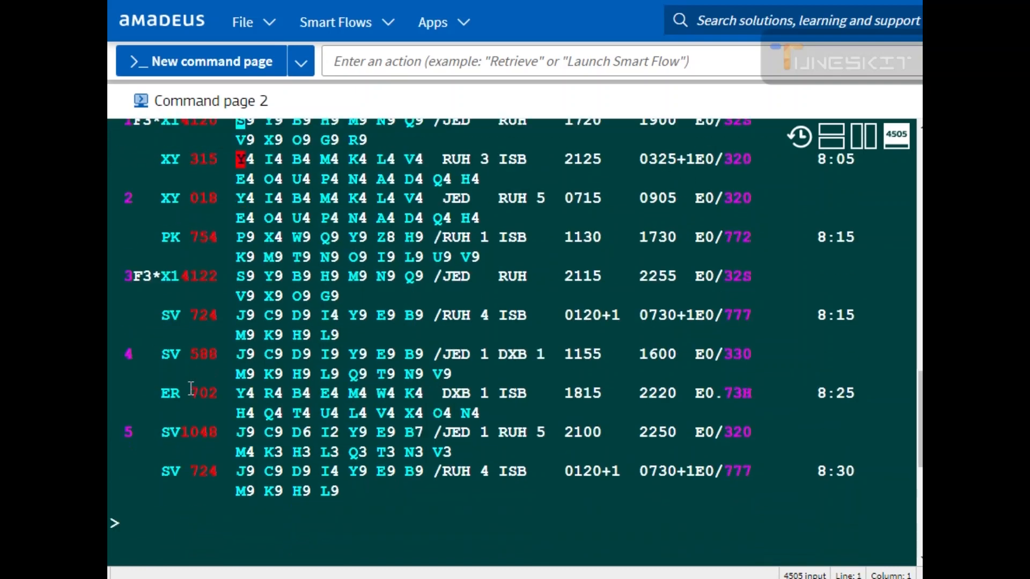
# Step: Show a further page of Jeddah–Islamabad availability with MD
pyautogui.moveTo(188, 405)
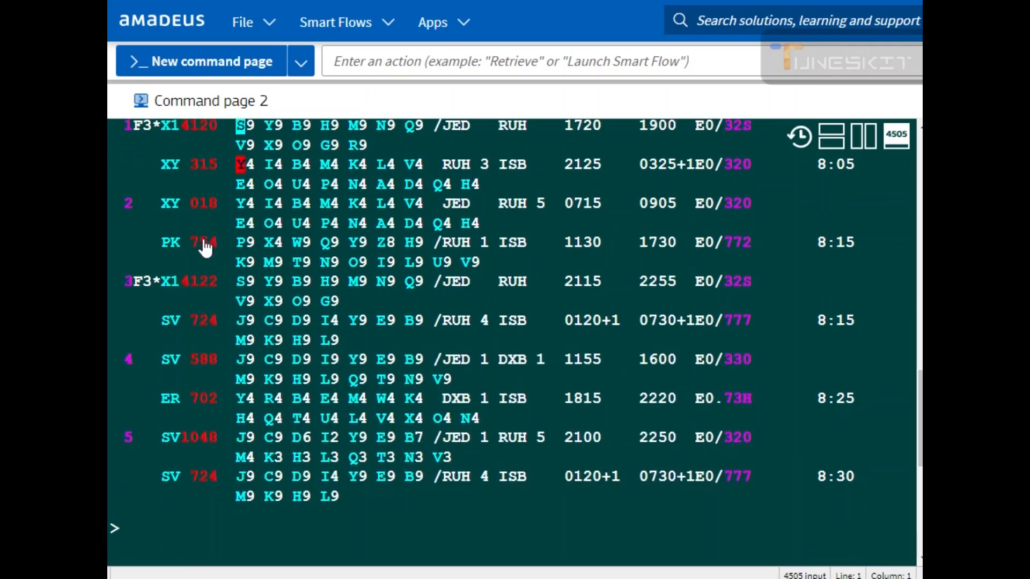
pyautogui.scroll(2, 203, 246)
pyautogui.scroll(-6, 181, 375)
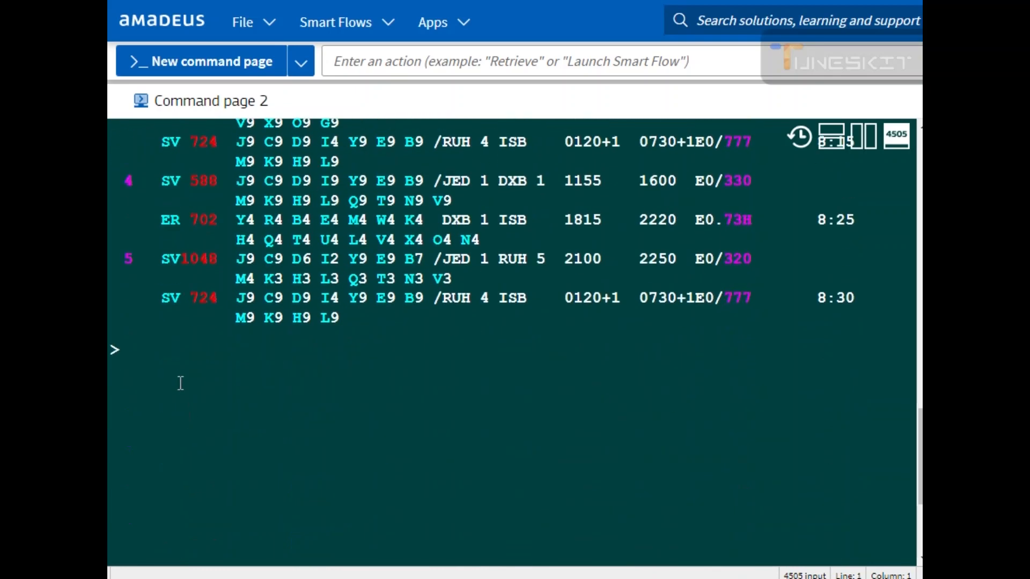
pyautogui.write('D')
pyautogui.press('Return')
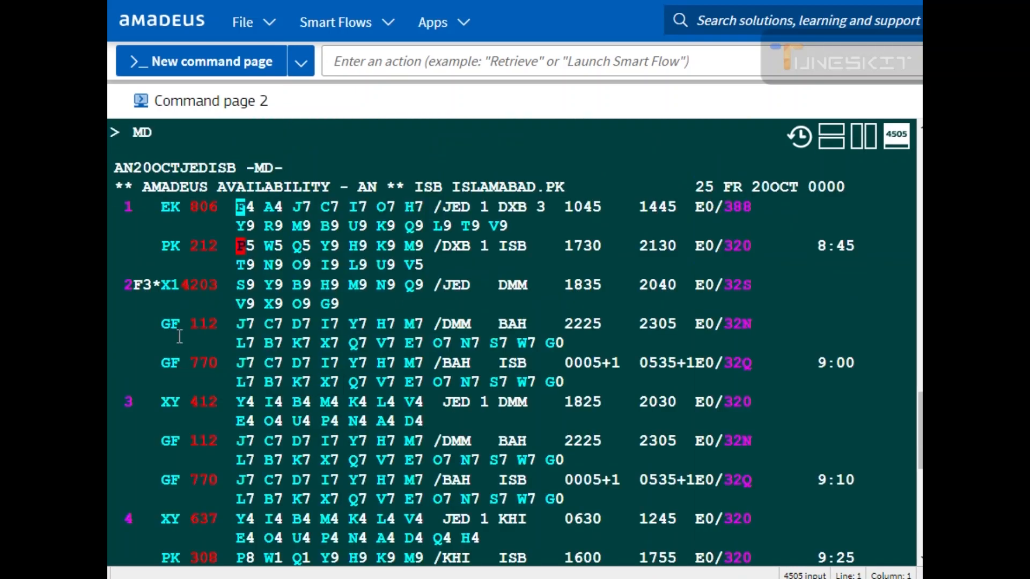
# Step: Recall and rerun the original AN20OCTJEDISB availability request
pyautogui.scroll(-3, 234, 433)
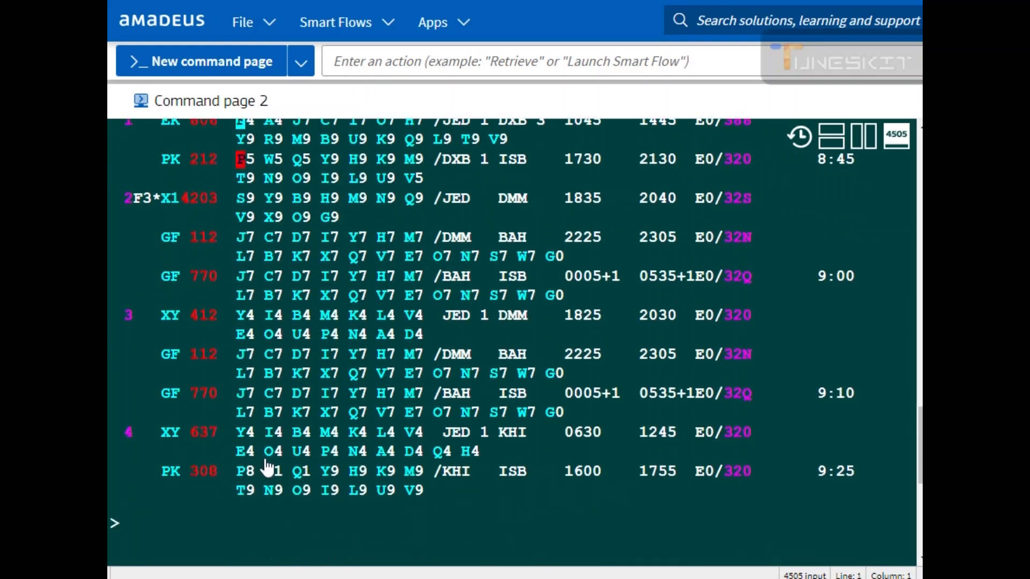
pyautogui.scroll(3, 261, 415)
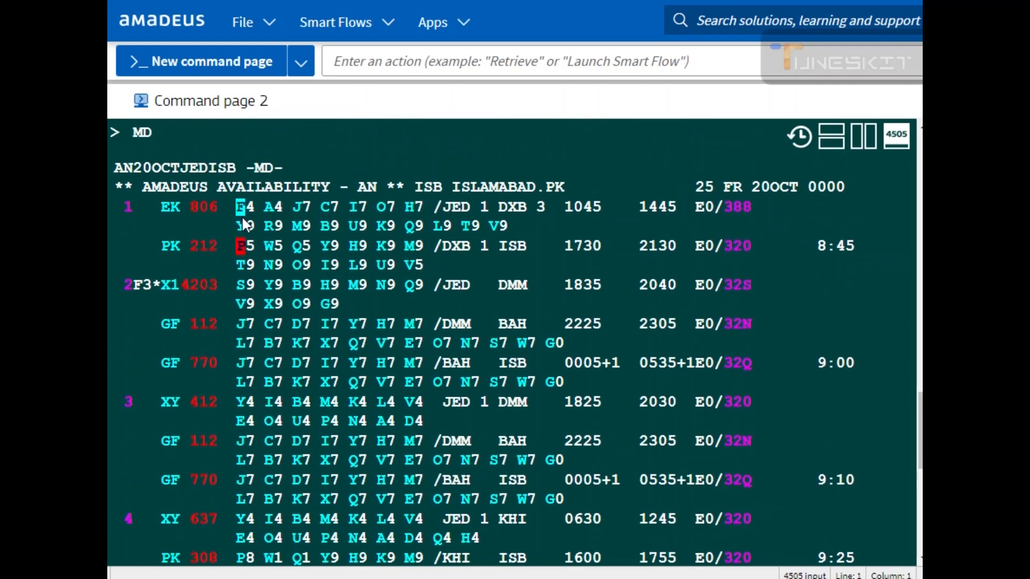
pyautogui.scroll(-5, 136, 418)
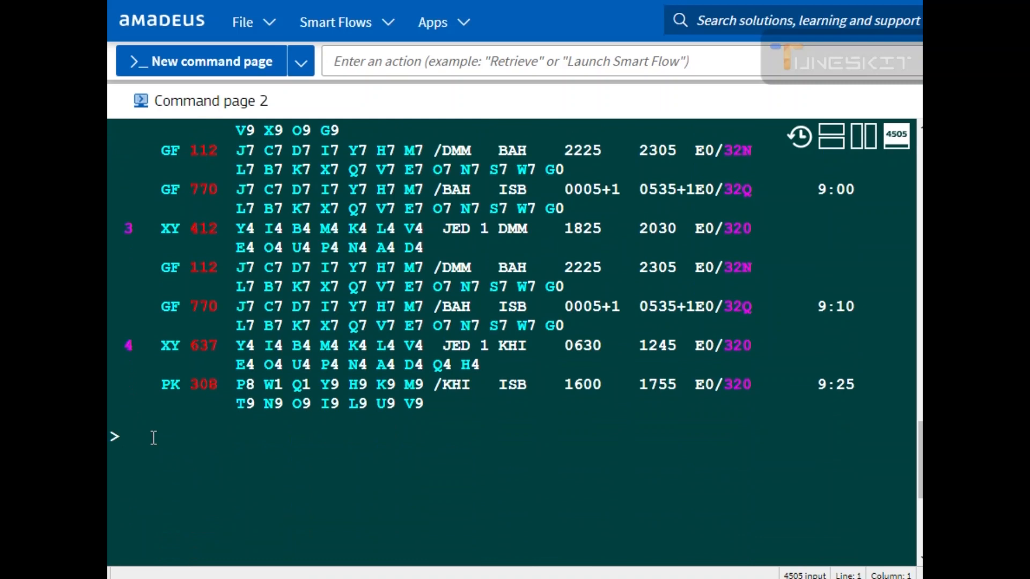
pyautogui.write('IG')
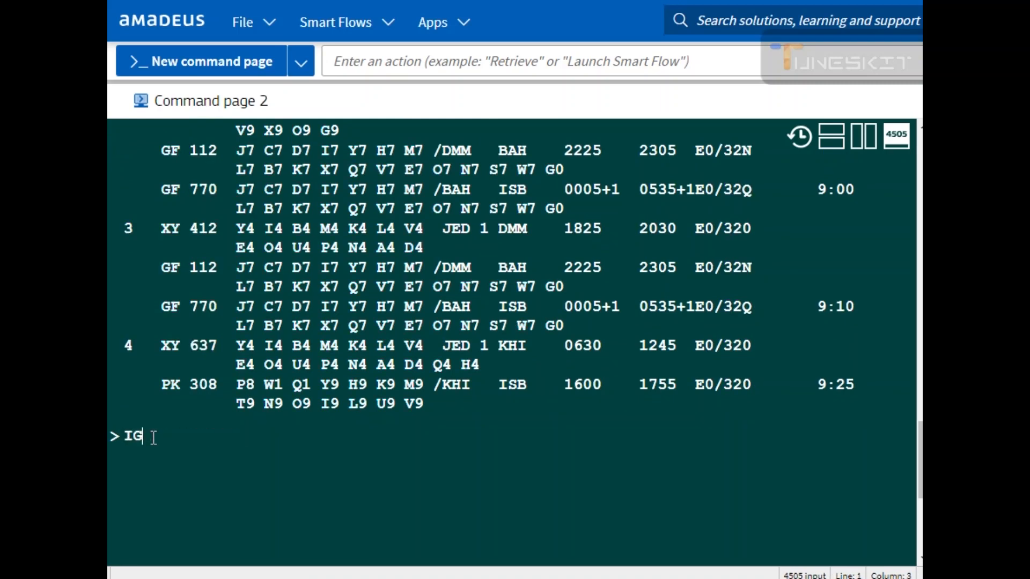
pyautogui.hotkey('alt', 'Up')
pyautogui.press('Return')
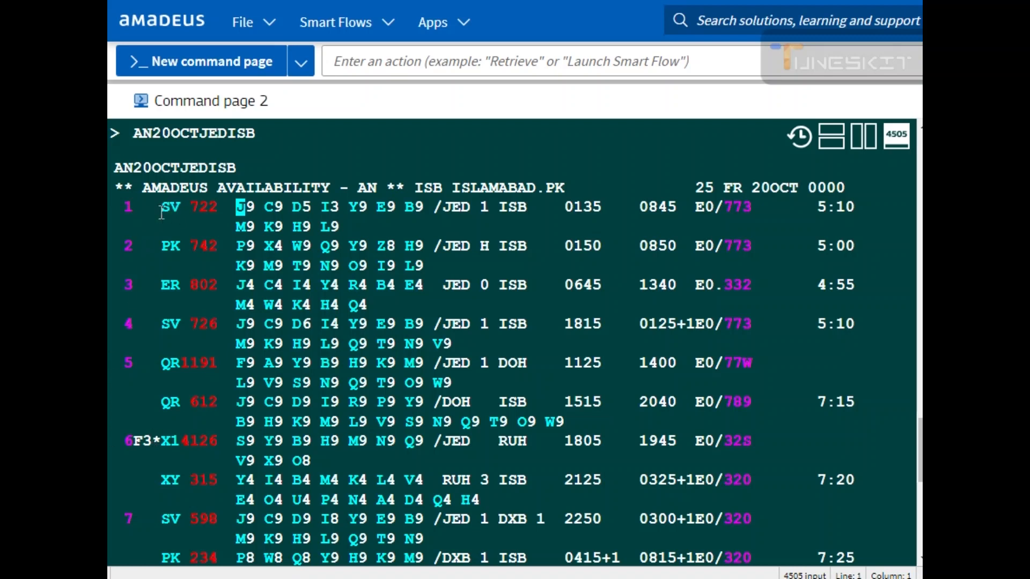
# Step: Sell one seat in L class on the first SV 722 flight with SS1L1
pyautogui.moveTo(176, 252)
pyautogui.click(127, 210)
pyautogui.moveTo(282, 214); pyautogui.dragTo(327, 212)
pyautogui.click(362, 232)
pyautogui.click(325, 229)
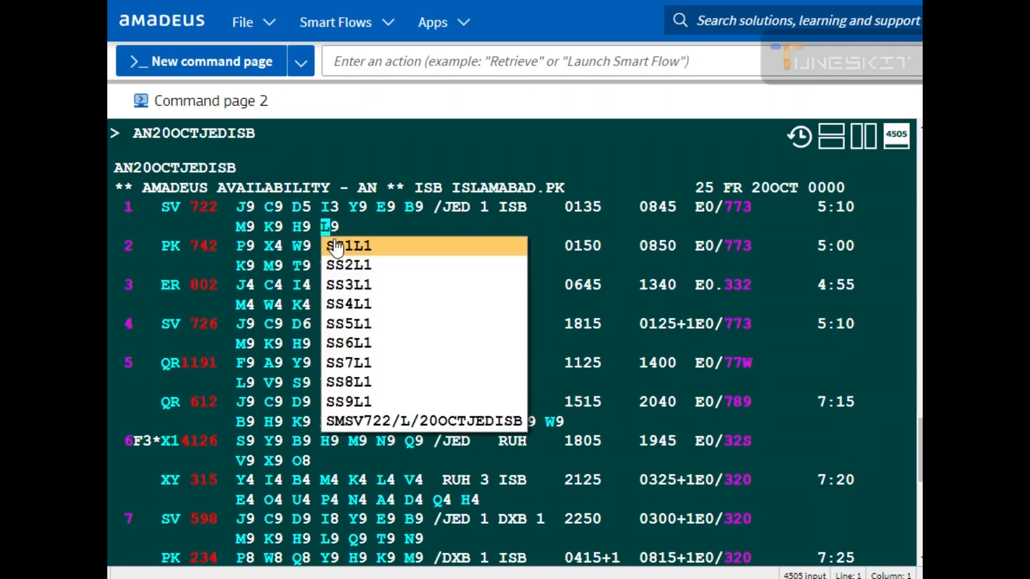
pyautogui.click(337, 244)
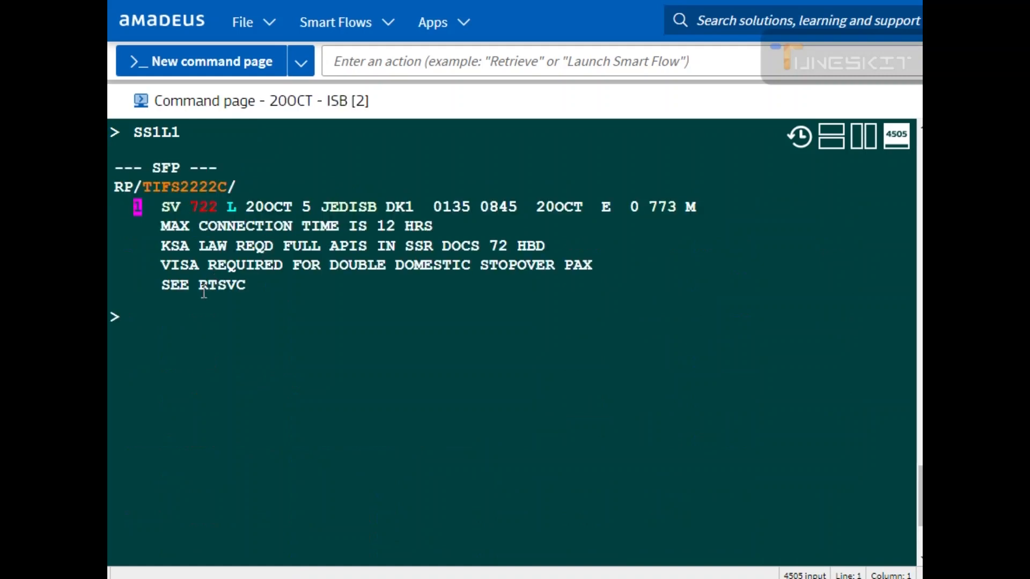
# Step: Price the booked itinerary with FXX
pyautogui.write('FXX')
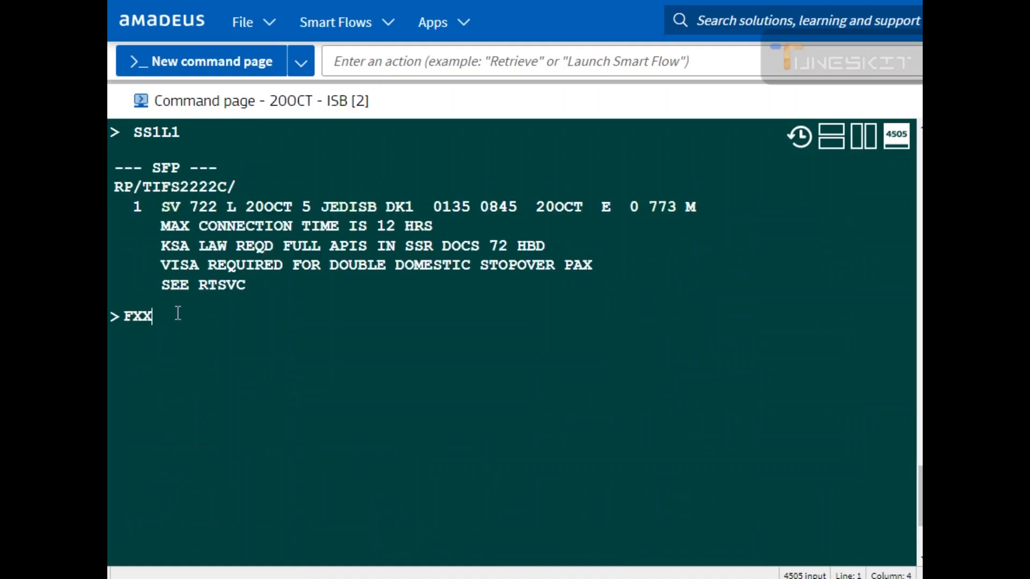
pyautogui.press('Return')
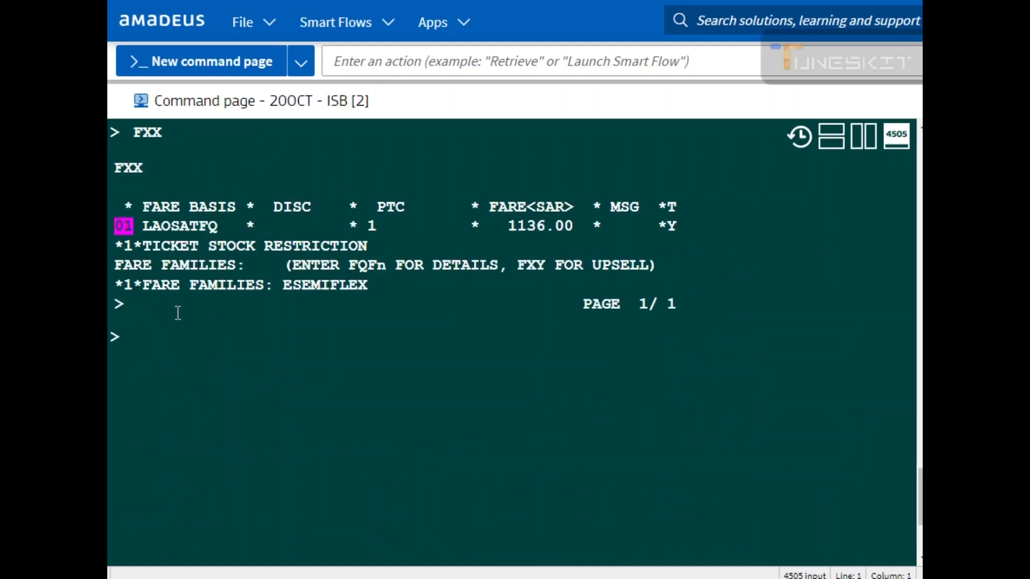
# Step: Run FXR to price the booking at the lowest available fare and review the fare breakdown
pyautogui.write('FXR')
pyautogui.press('Return')
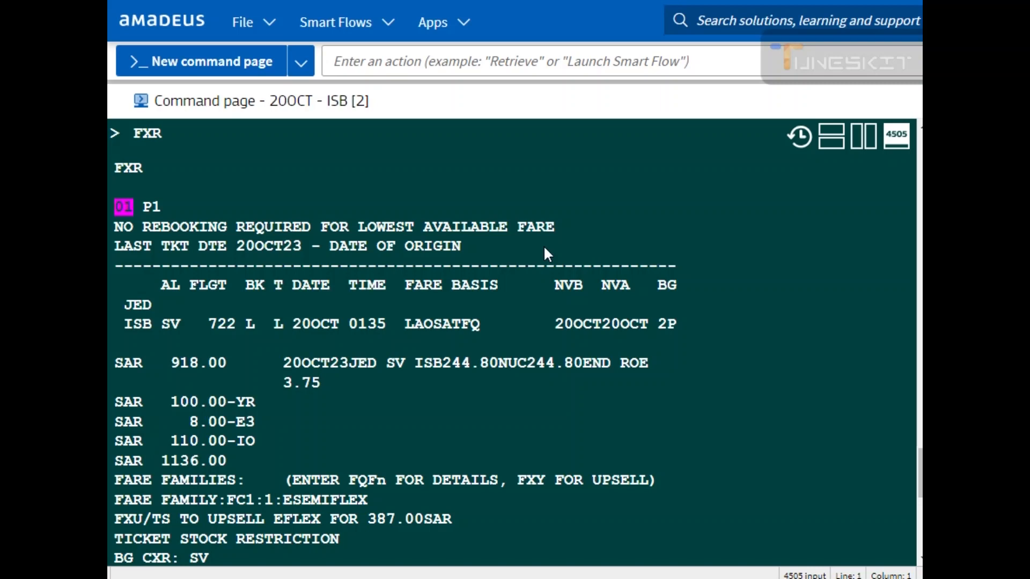
pyautogui.write('FXR')
pyautogui.press('Return')
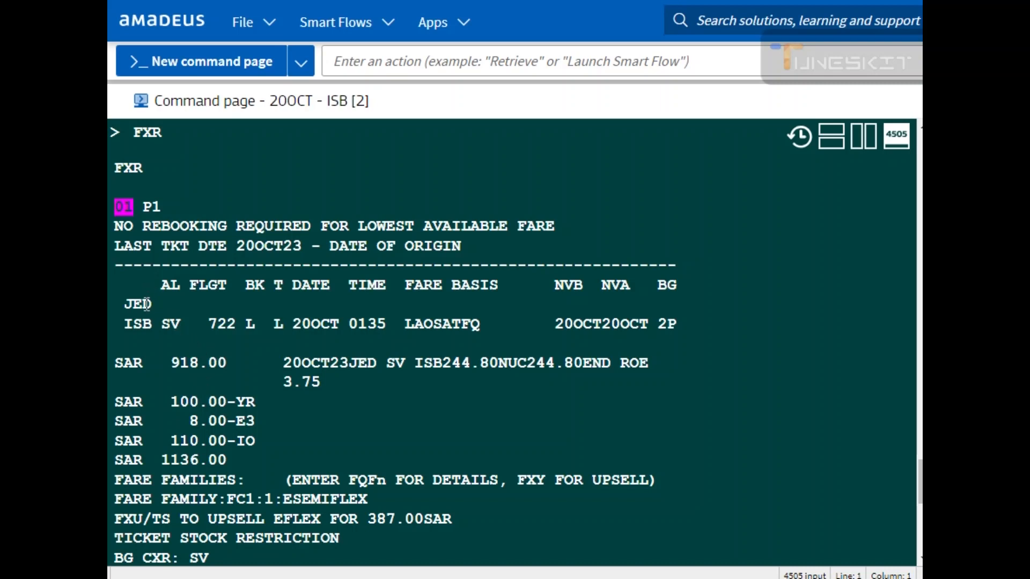
pyautogui.moveTo(124, 323); pyautogui.dragTo(677, 324)
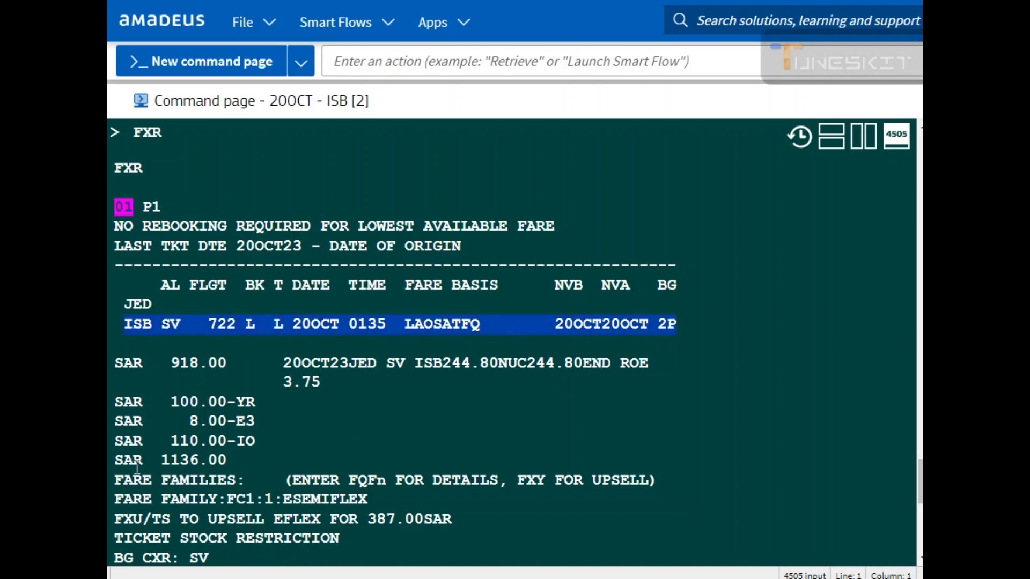
pyautogui.scroll(-3, 142, 461)
pyautogui.click(143, 454)
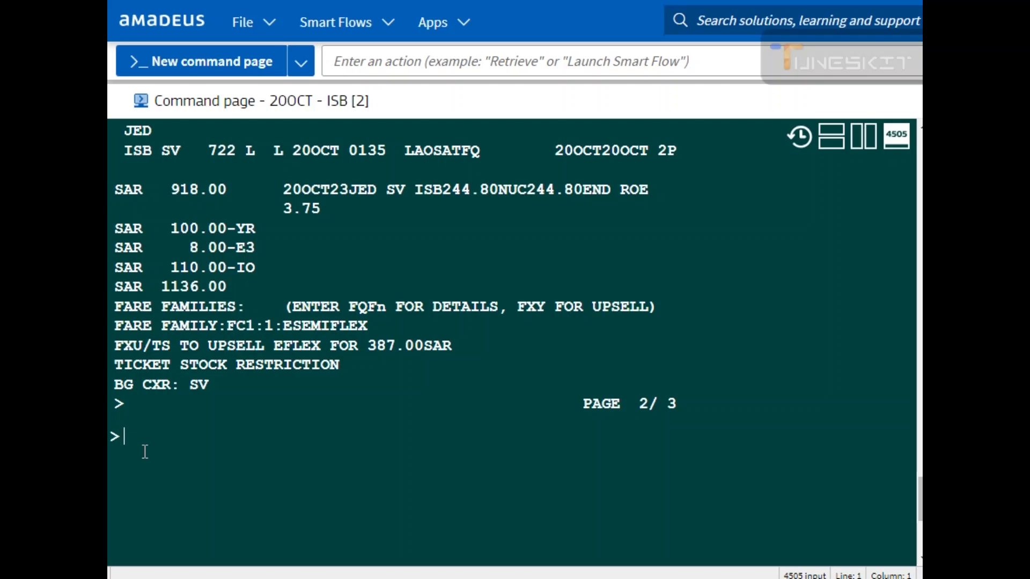
# Step: Redisplay the booking with RT and ignore it with IG
pyautogui.write('RT')
pyautogui.press('Return')
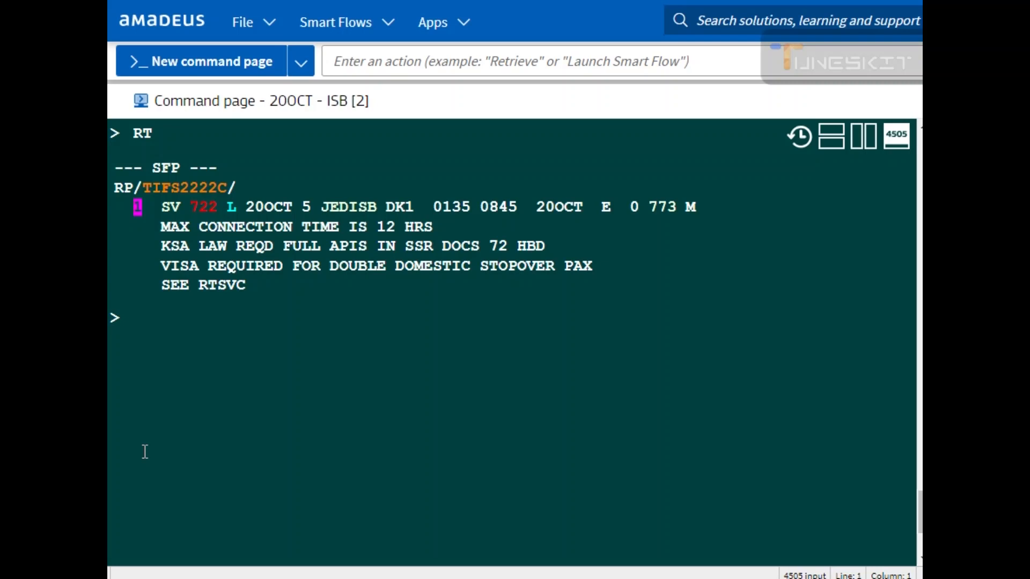
pyautogui.write('IG')
pyautogui.press('Return')
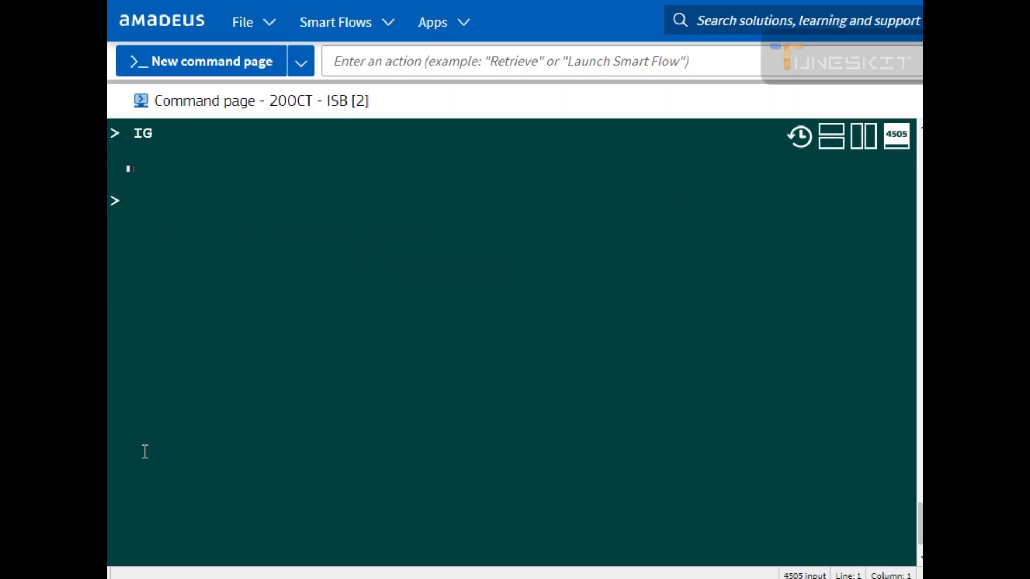
# Step: Recall the AN20OCTJEDISB availability request from command history and run it again
pyautogui.write('IGFXR')
pyautogui.press('Up')
pyautogui.press('Up')
pyautogui.press('Down')
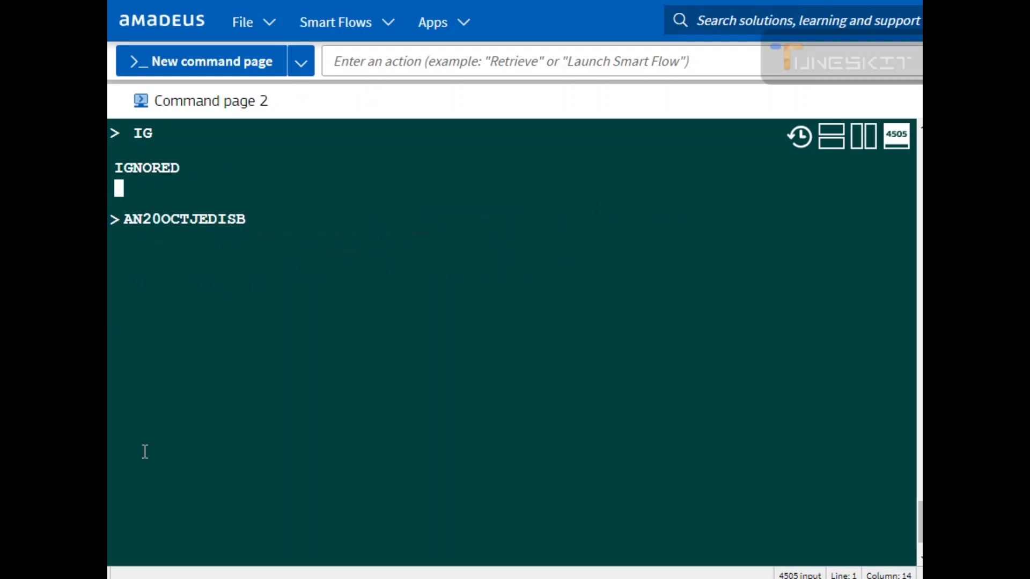
pyautogui.press('Return')
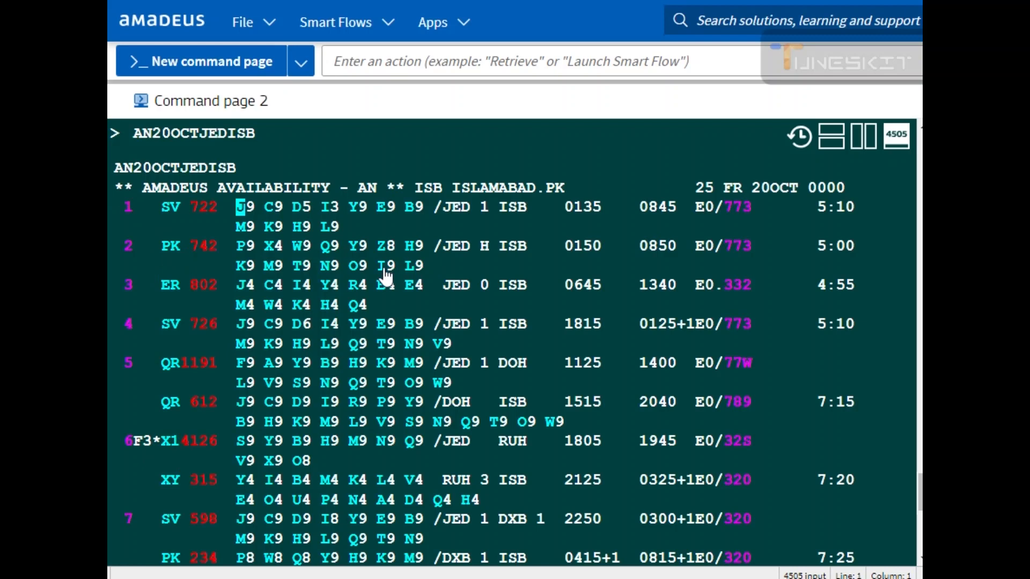
# Step: Sell one seat in N class on PK 742 with SS1N2
pyautogui.click(325, 266)
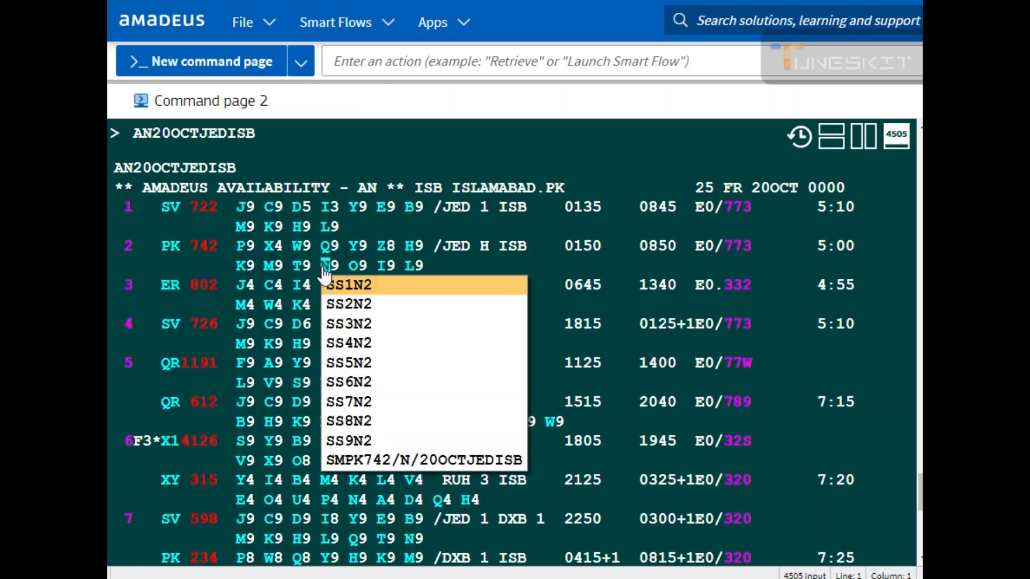
pyautogui.click(358, 289)
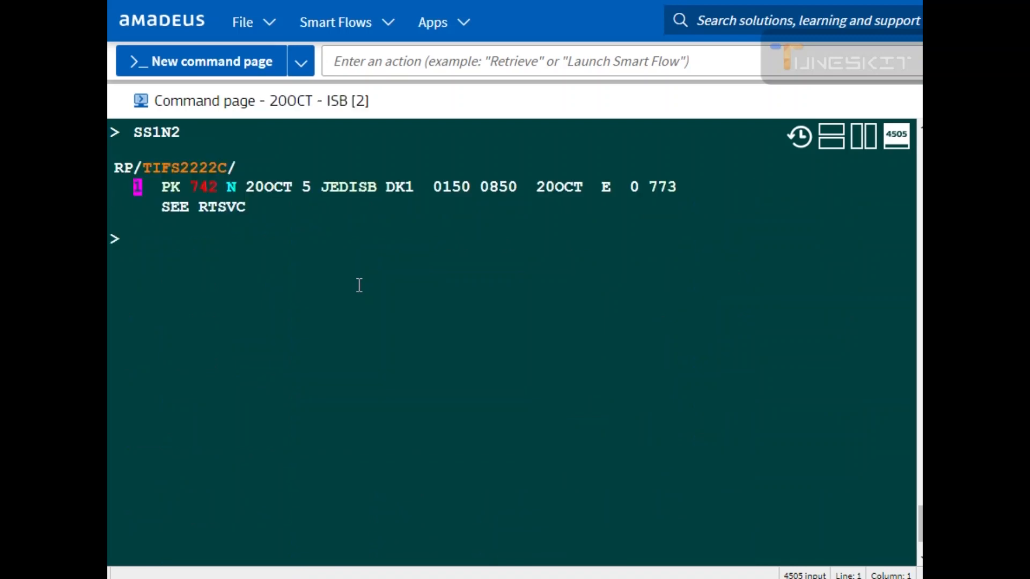
# Step: Run FXX to display the lowest fare for the sold PK 742 segment and compare it with the booked class
pyautogui.write('FXX')
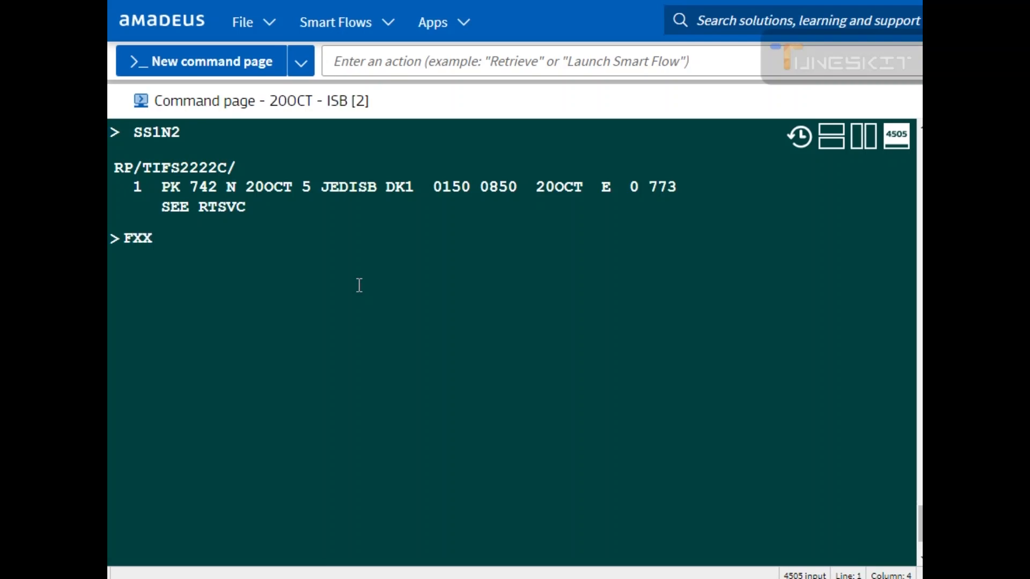
pyautogui.press('Return')
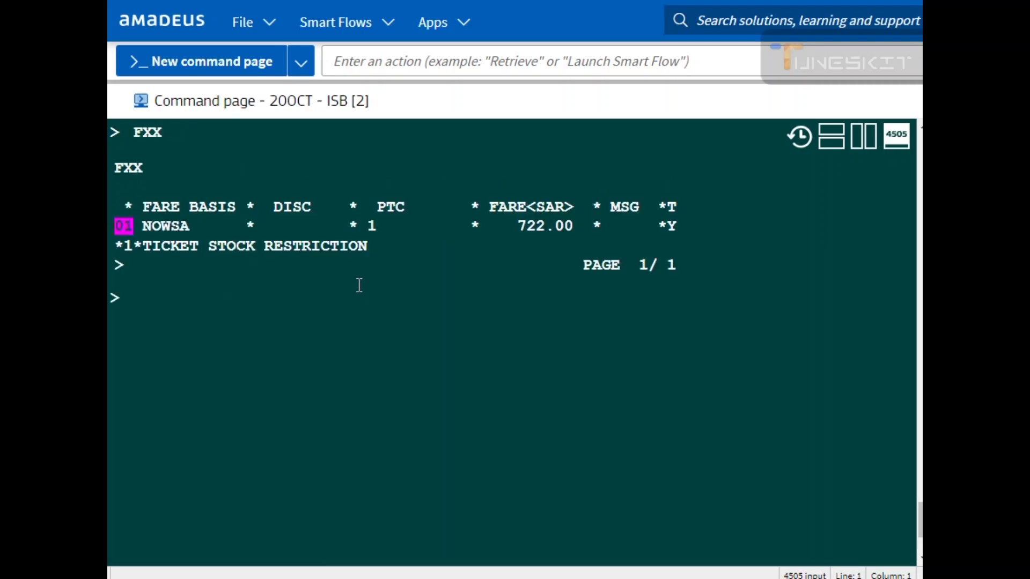
pyautogui.scroll(3, 360, 285)
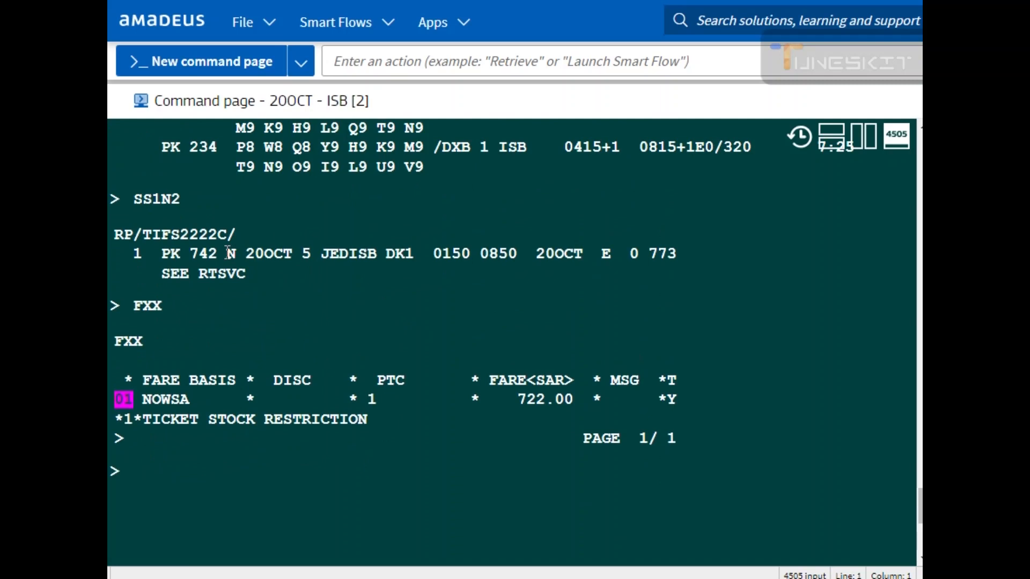
pyautogui.moveTo(141, 400); pyautogui.dragTo(573, 381)
pyautogui.click(520, 400)
pyautogui.doubleClick(168, 253)
pyautogui.moveTo(204, 256); pyautogui.dragTo(659, 258)
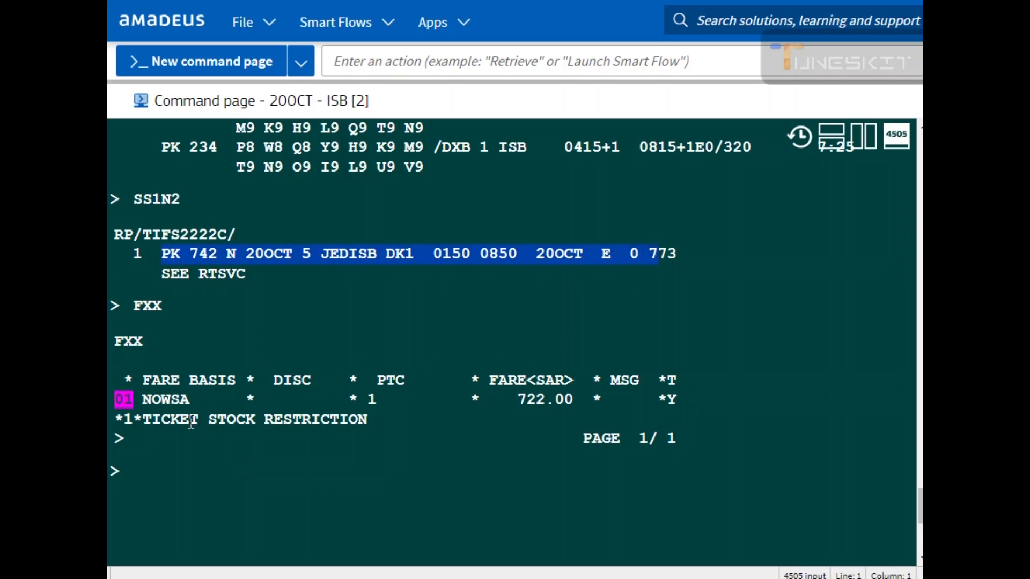
pyautogui.click(144, 469)
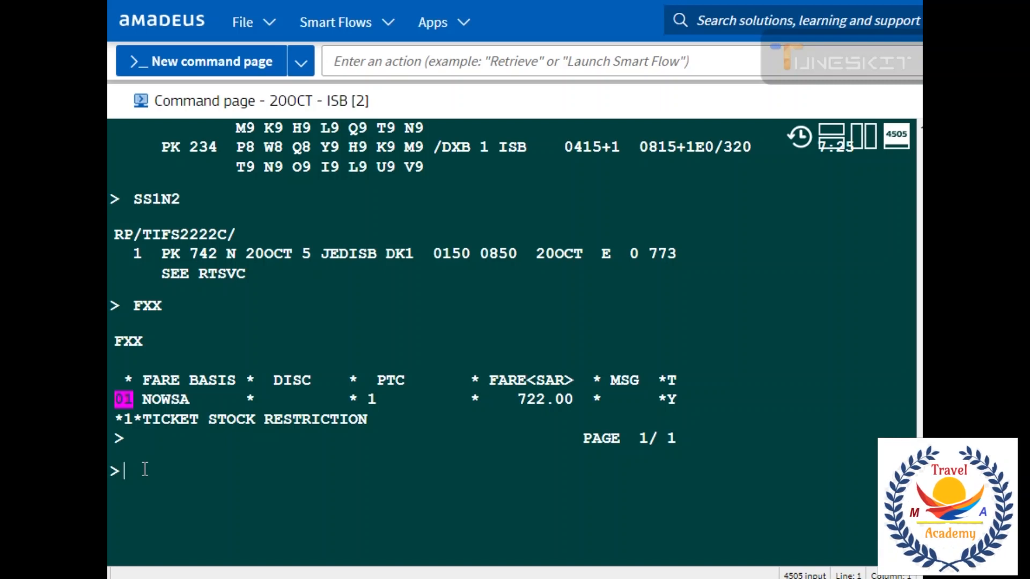
# Step: Run FXR to rebook the segment at the lowest available fare
pyautogui.write('F')
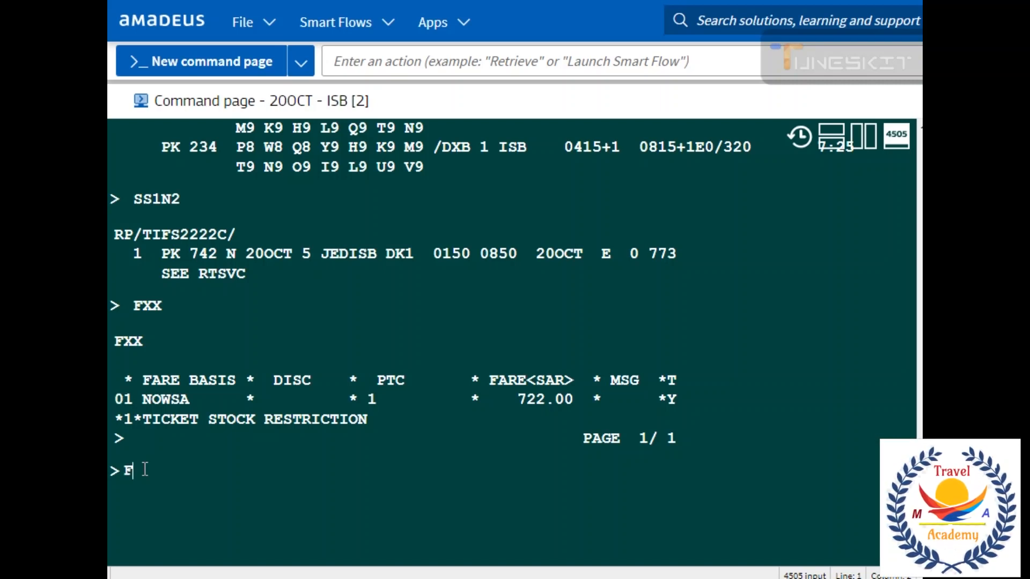
pyautogui.write('XR')
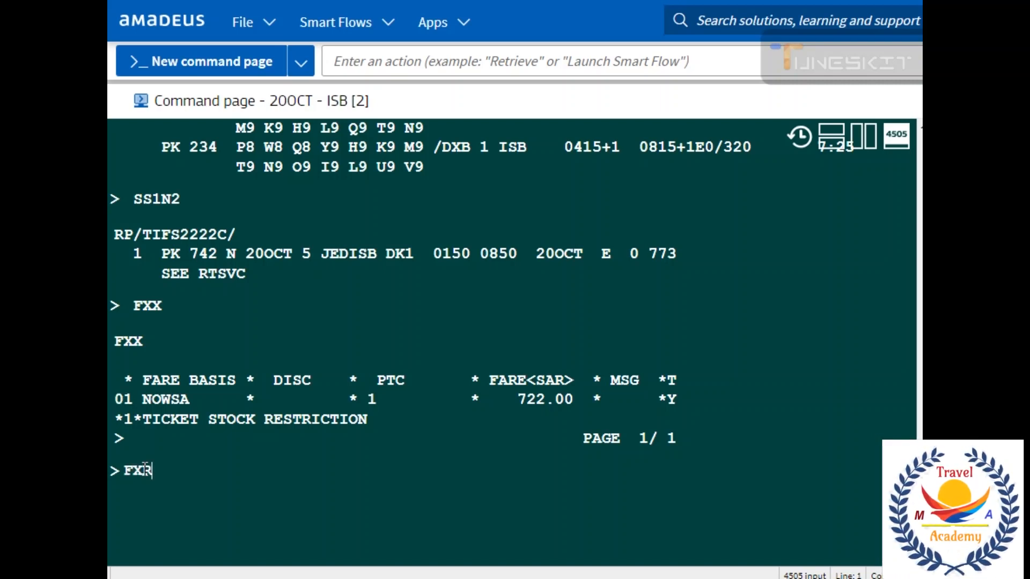
pyautogui.press('Return')
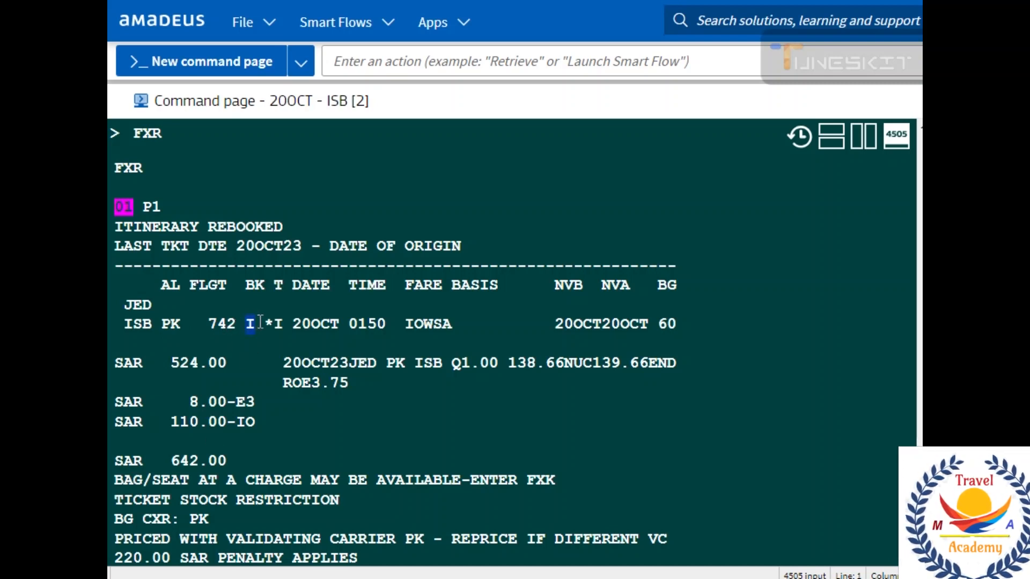
# Step: Examine the FXR fare breakdown and compare its total with the earlier FXX fare
pyautogui.moveTo(273, 324); pyautogui.dragTo(287, 326)
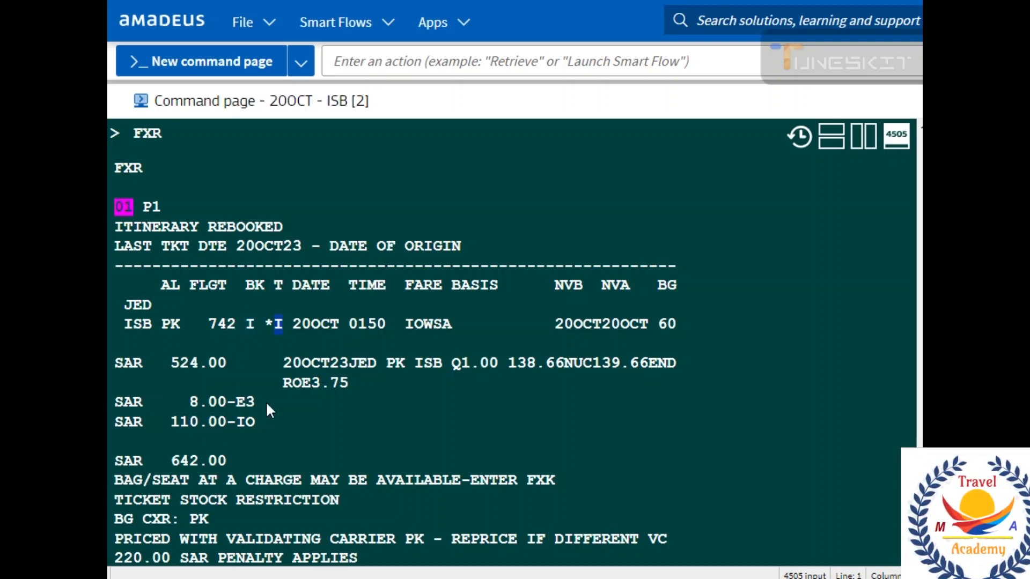
pyautogui.moveTo(294, 327); pyautogui.dragTo(386, 327)
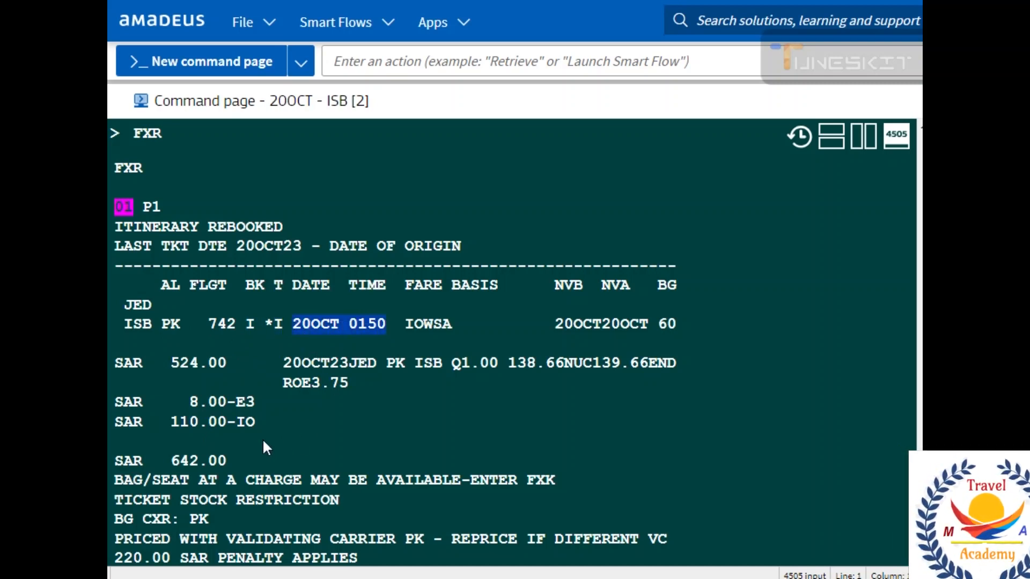
pyautogui.moveTo(172, 460); pyautogui.dragTo(208, 460)
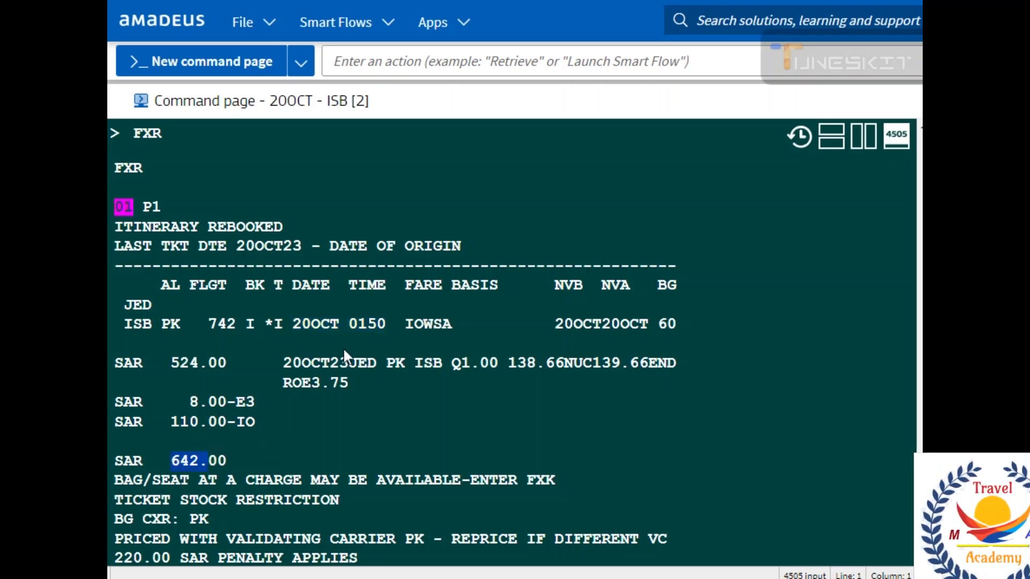
pyautogui.moveTo(659, 321); pyautogui.dragTo(680, 285)
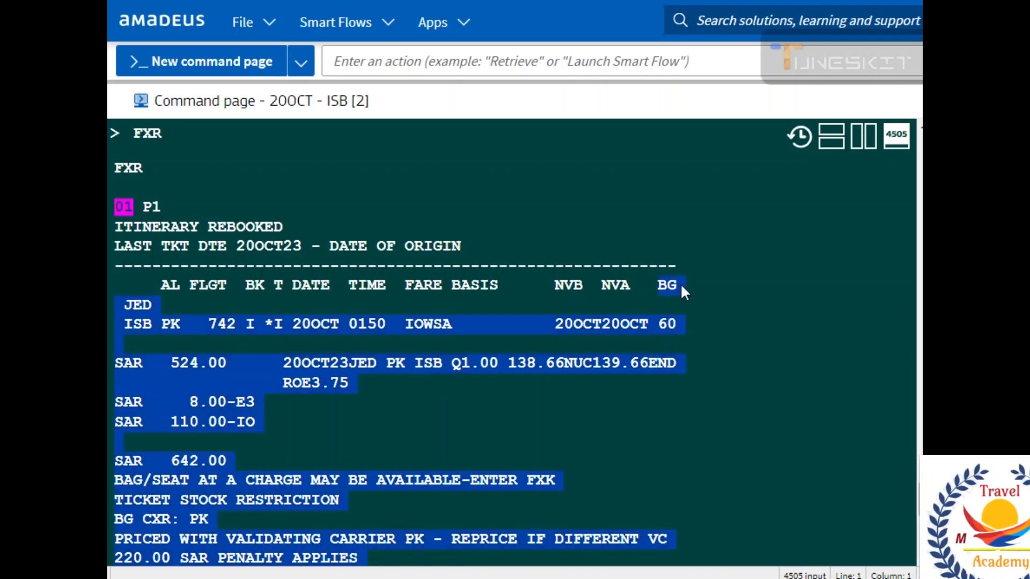
pyautogui.click(286, 450)
pyautogui.scroll(4, 292, 328)
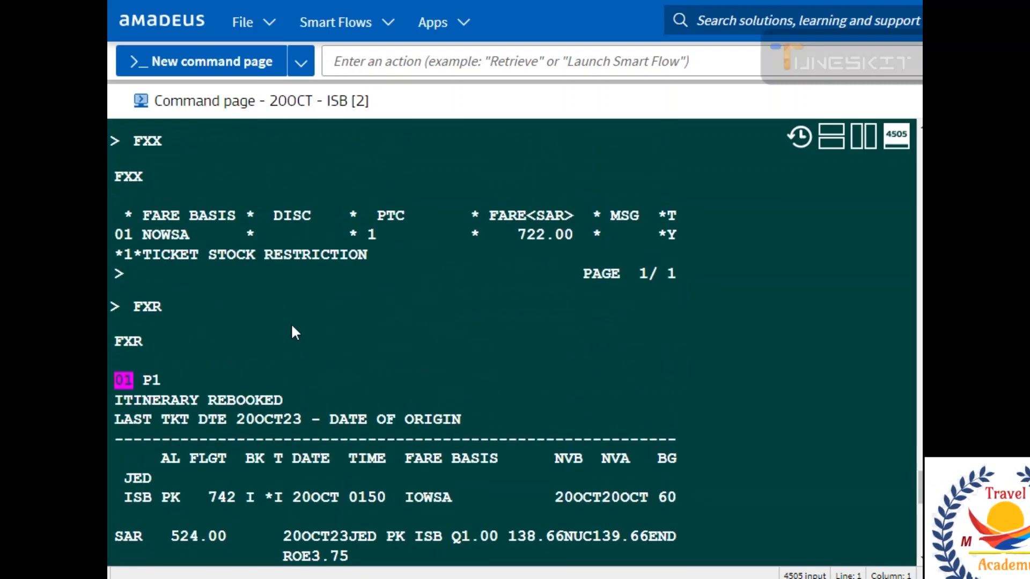
pyautogui.scroll(2, 291, 327)
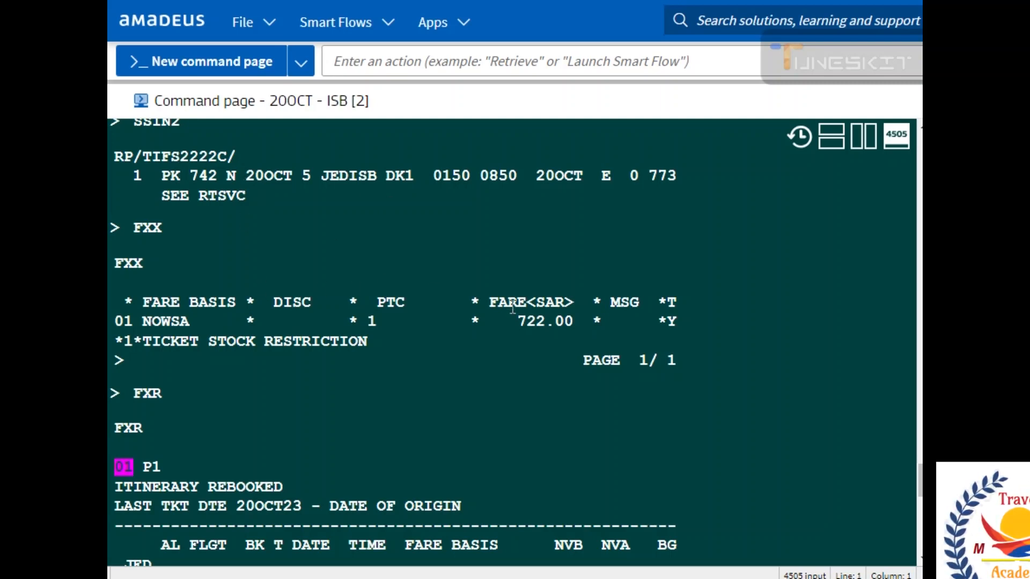
pyautogui.moveTo(517, 321); pyautogui.dragTo(543, 321)
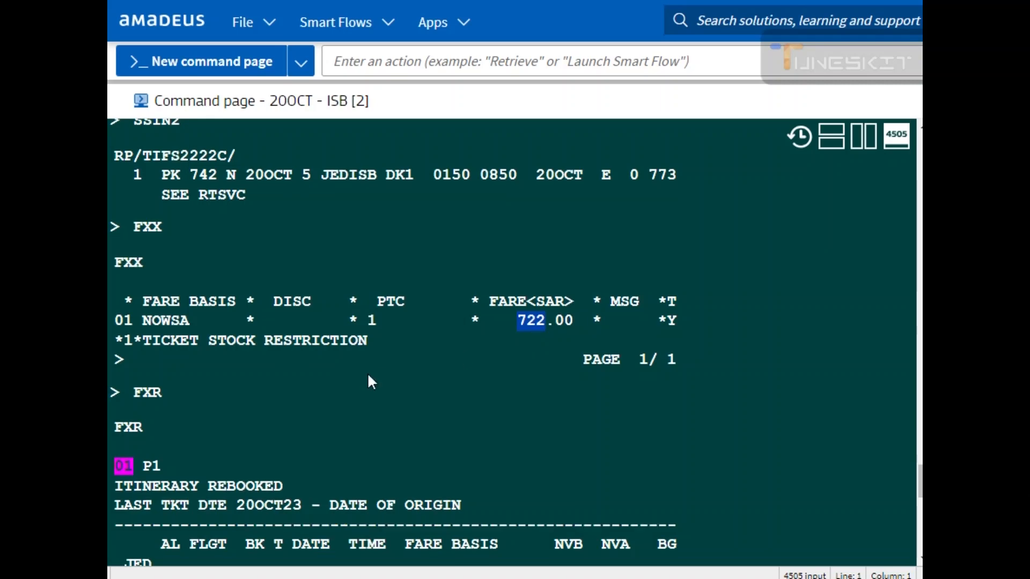
pyautogui.scroll(-3, 368, 376)
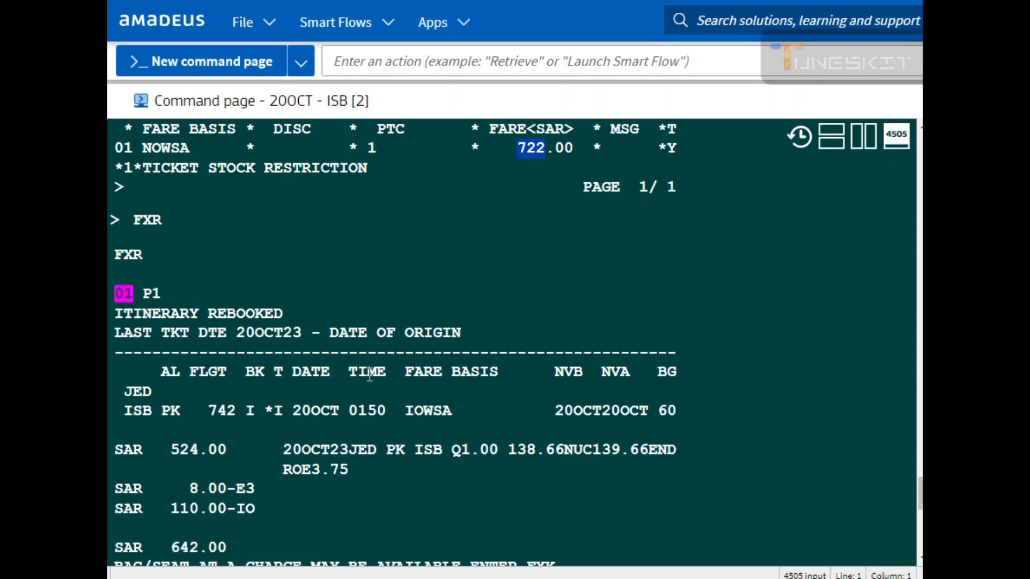
pyautogui.scroll(-2, 370, 376)
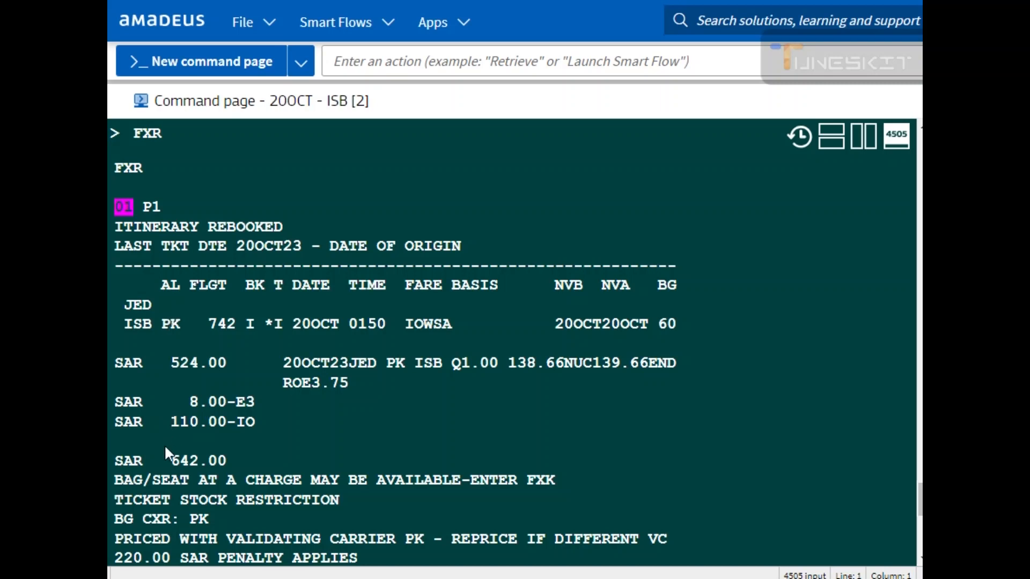
pyautogui.moveTo(109, 462); pyautogui.dragTo(209, 457)
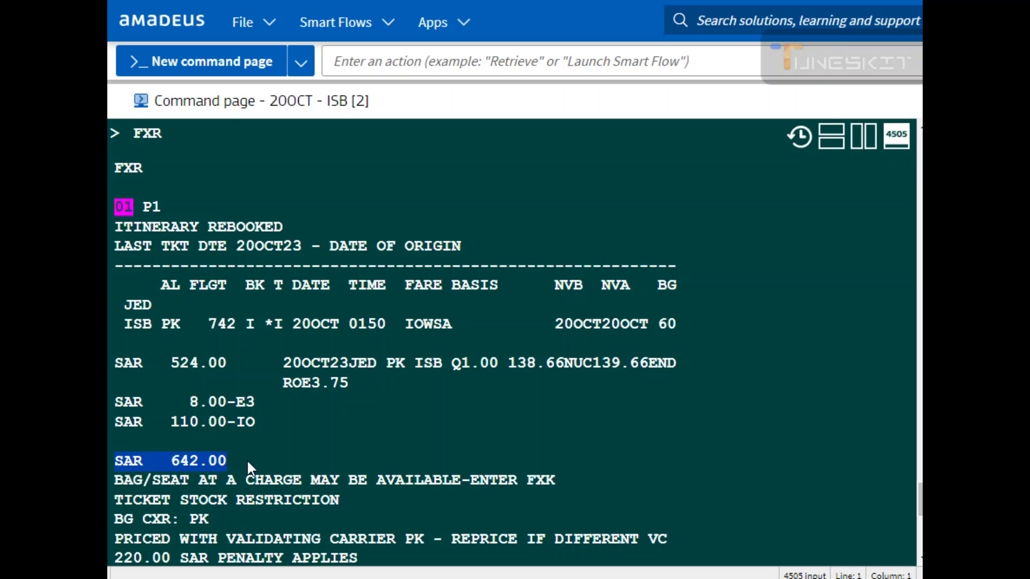
# Step: Redisplay the booking with RT and run FXX again on the rebooked I class segment
pyautogui.write('RT')
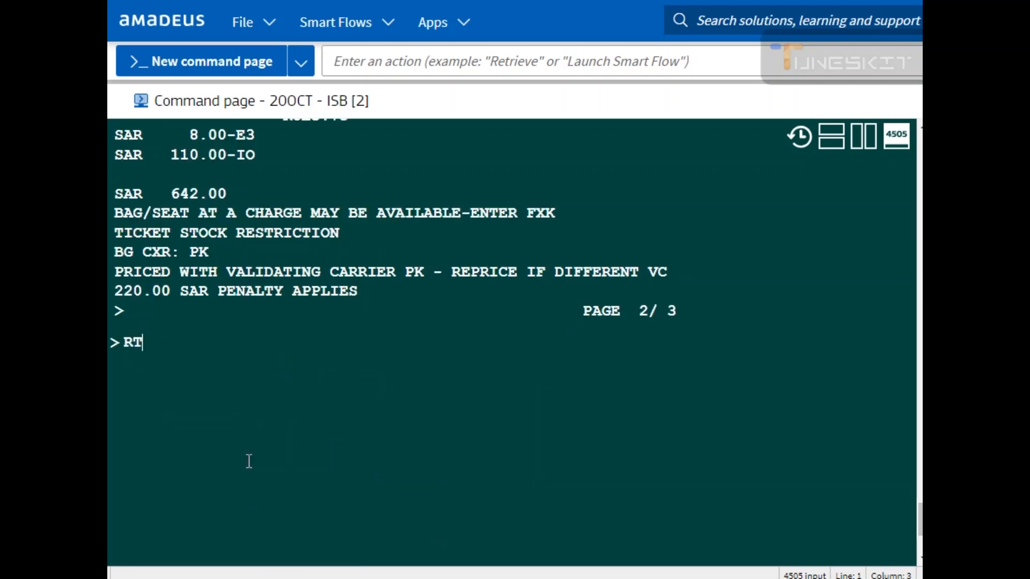
pyautogui.press('Return')
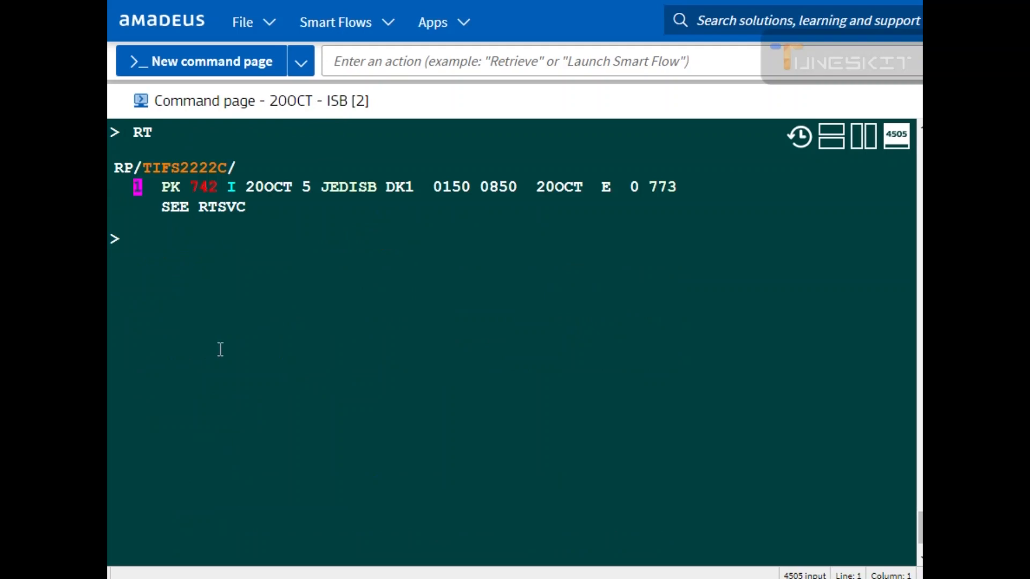
pyautogui.moveTo(226, 189); pyautogui.dragTo(239, 191)
pyautogui.click(164, 246)
pyautogui.write('F')
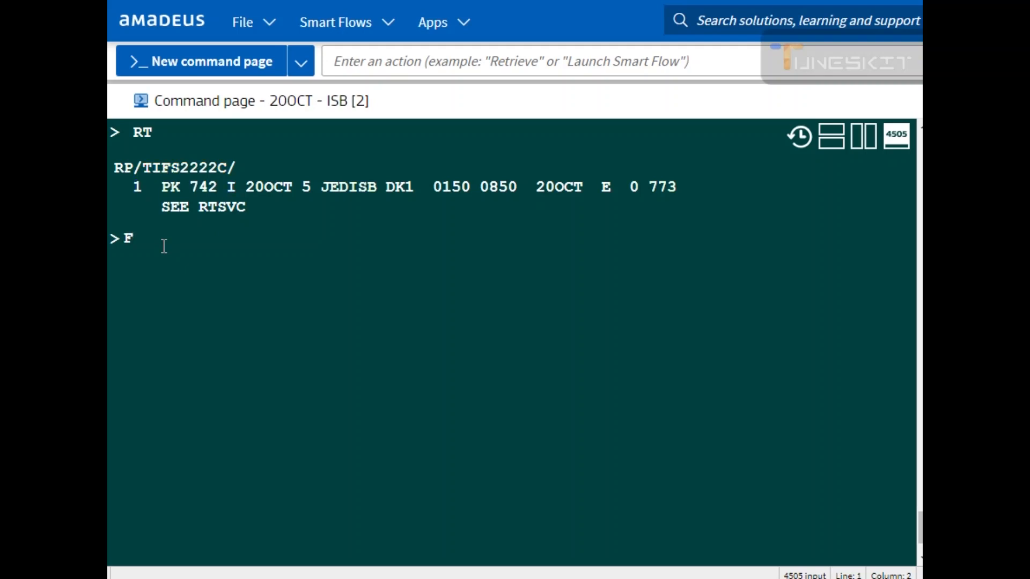
pyautogui.write('XXX')
pyautogui.press('BackSpace')
pyautogui.press('Return')
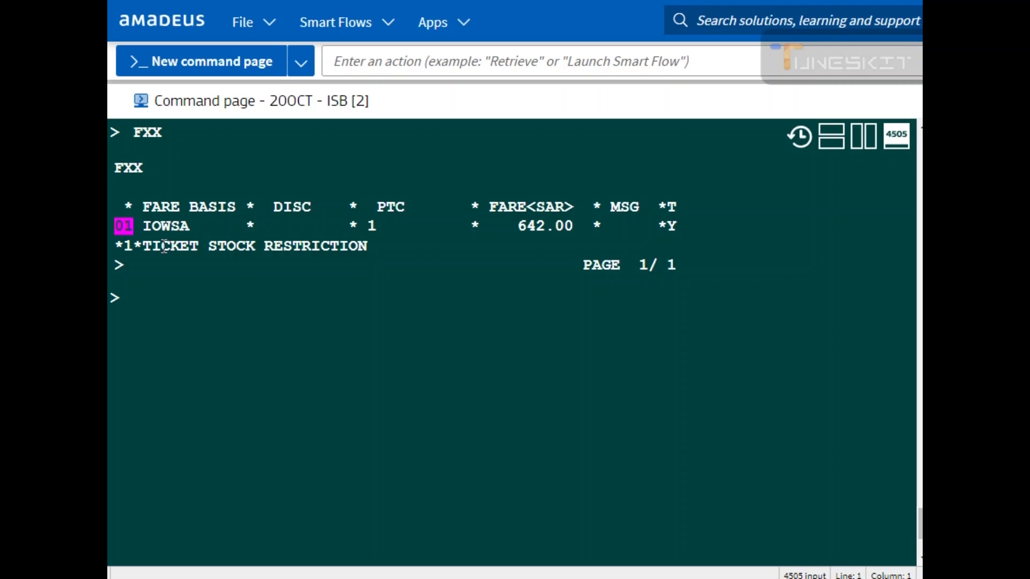
# Step: Run FXR once more, then ignore the booking with IG
pyautogui.write('FXR')
pyautogui.press('Return')
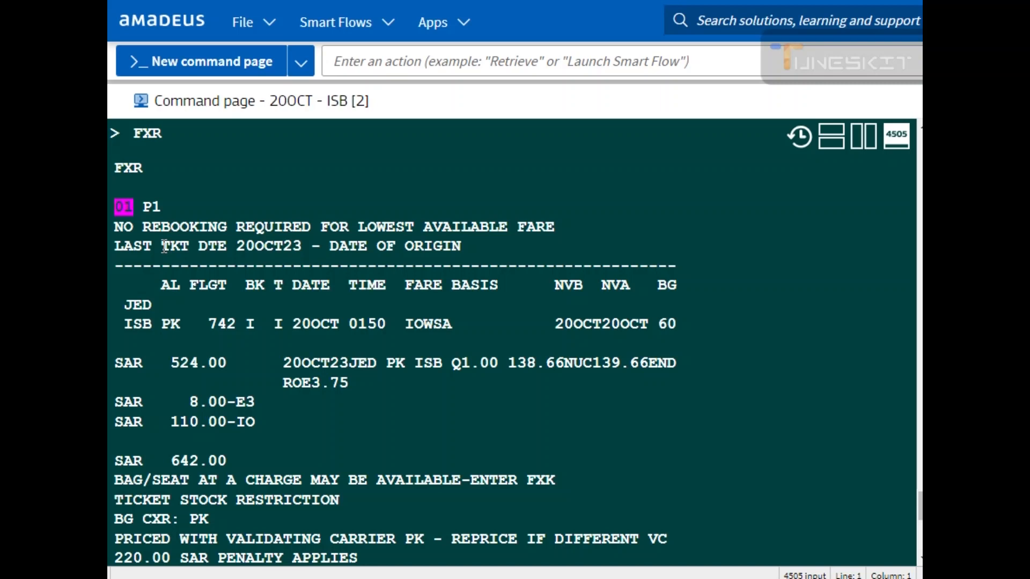
pyautogui.write('IF')
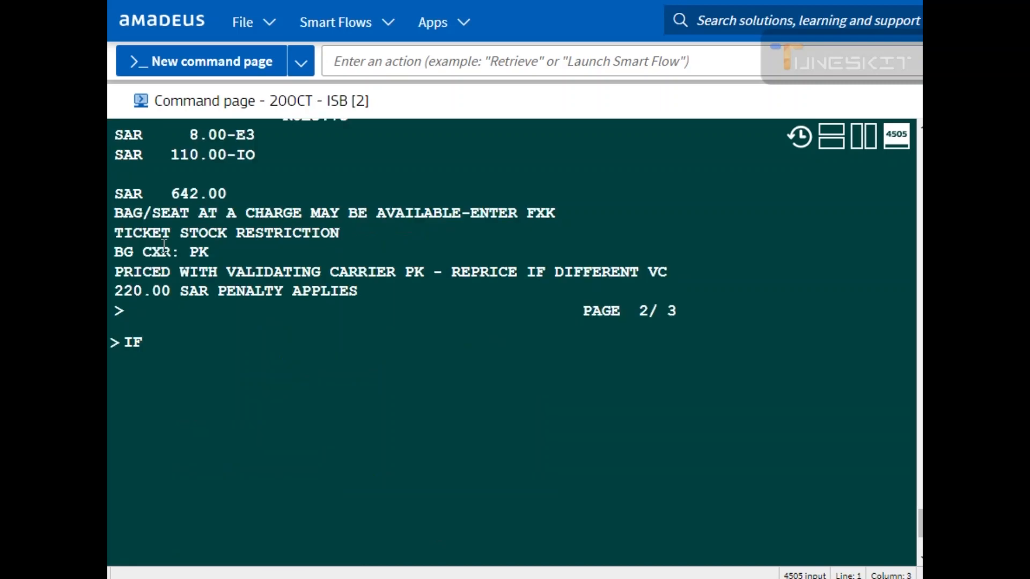
pyautogui.press('Return')
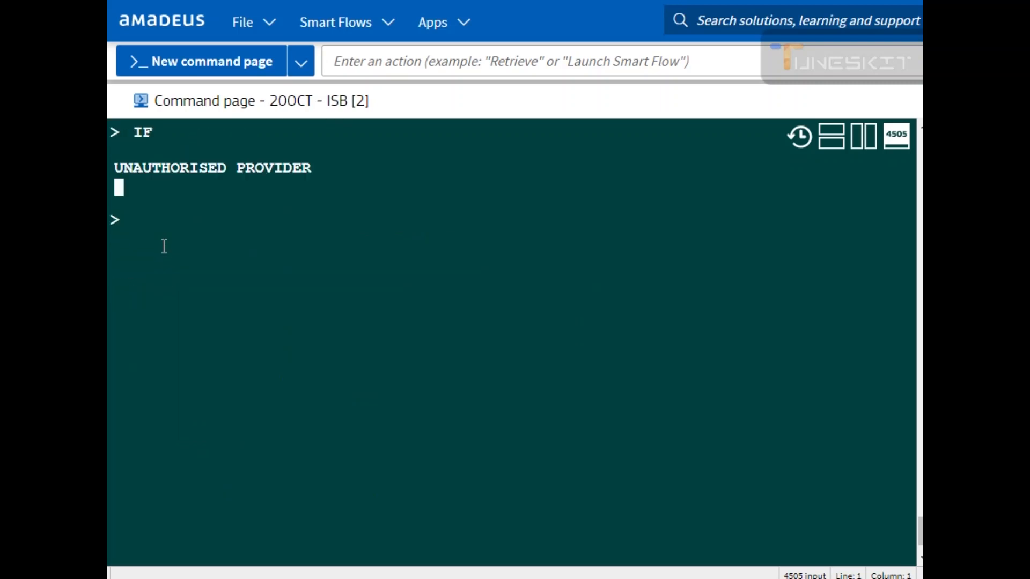
pyautogui.write('IG')
pyautogui.press('Return')
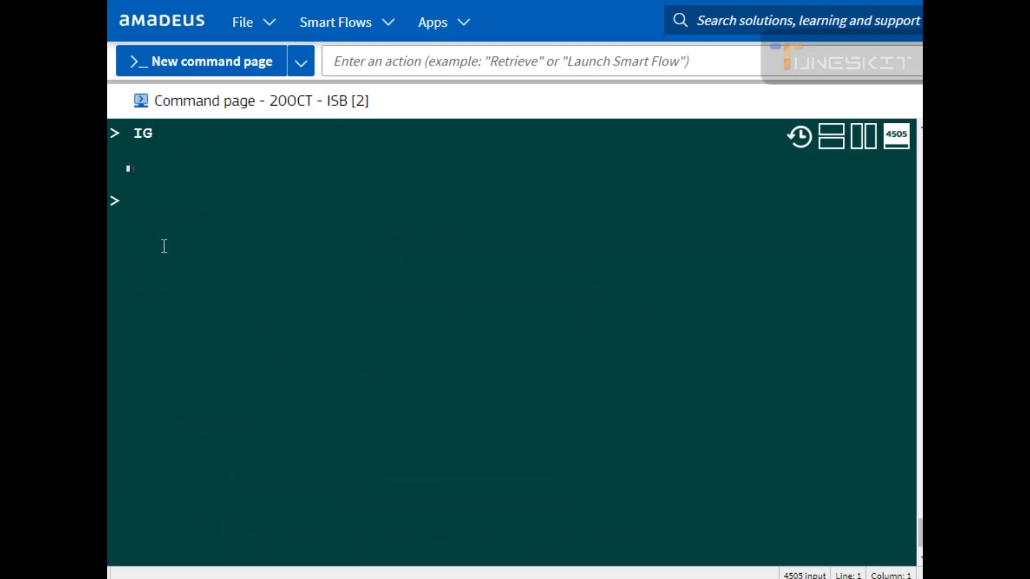
# Step: Run FXDJED/D20OCTISB to request fare recommendations from Jeddah to Islamabad on 20 October
pyautogui.write('FXD')
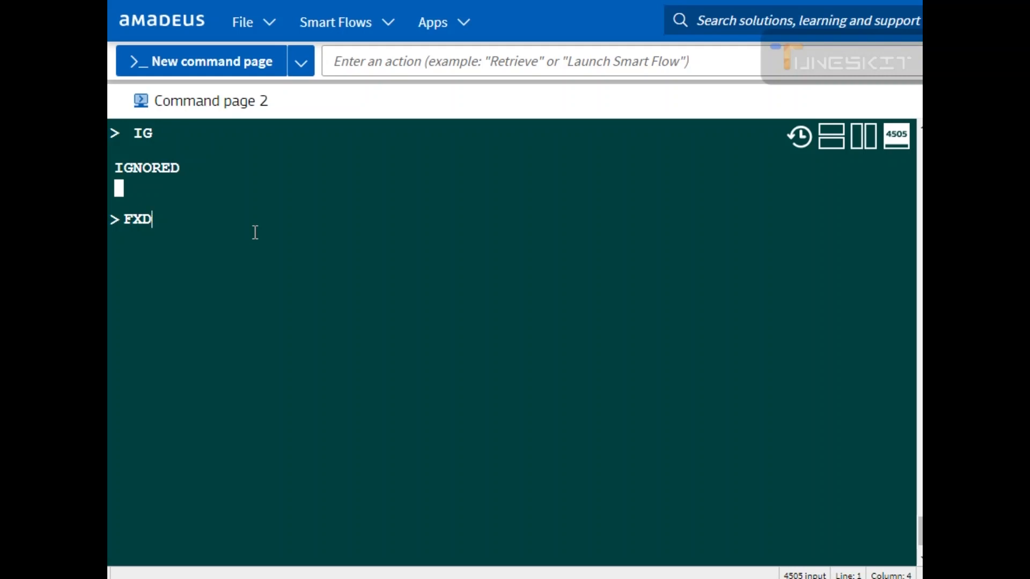
pyautogui.write('JED/D20OCT')
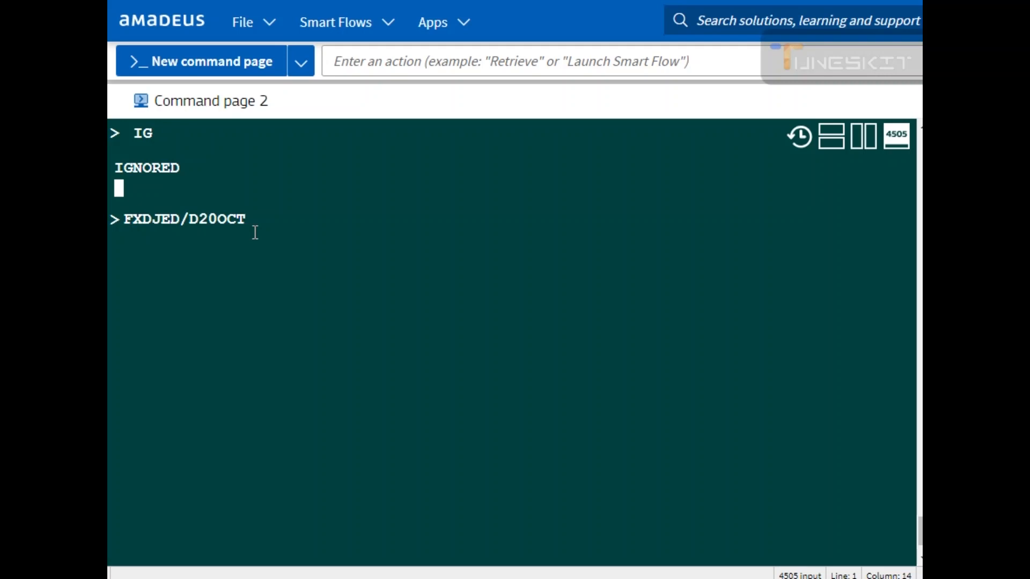
pyautogui.write('ISB')
pyautogui.press('Return')
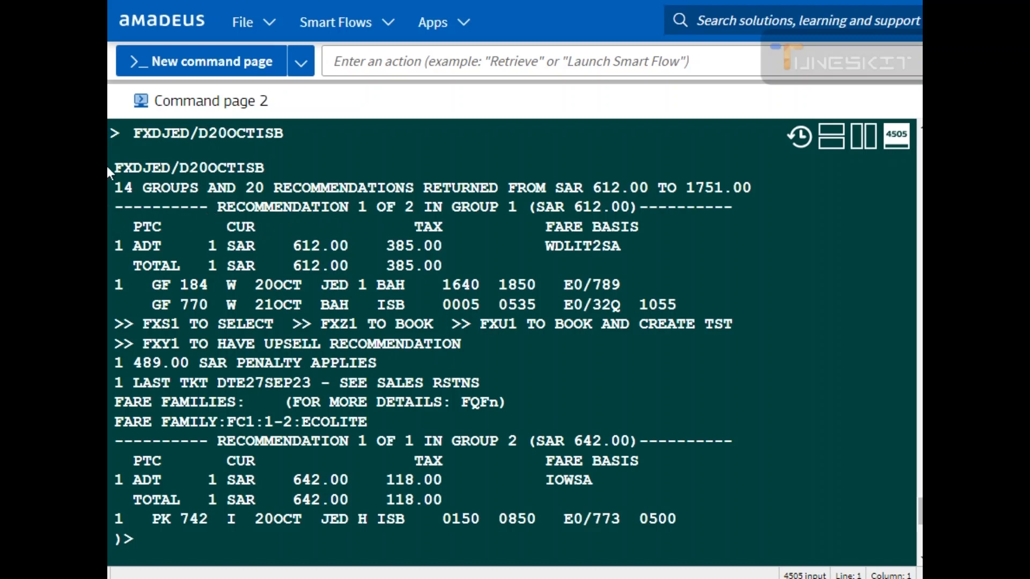
# Step: Review the returned fare recommendations and move down to the next page with MD
pyautogui.moveTo(114, 171); pyautogui.dragTo(266, 169)
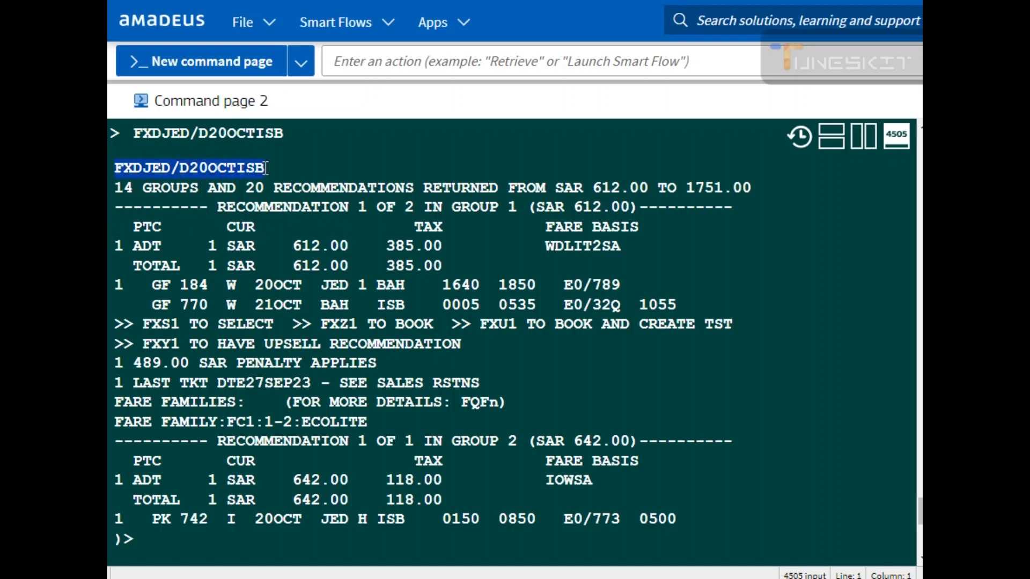
pyautogui.moveTo(130, 247); pyautogui.dragTo(454, 248)
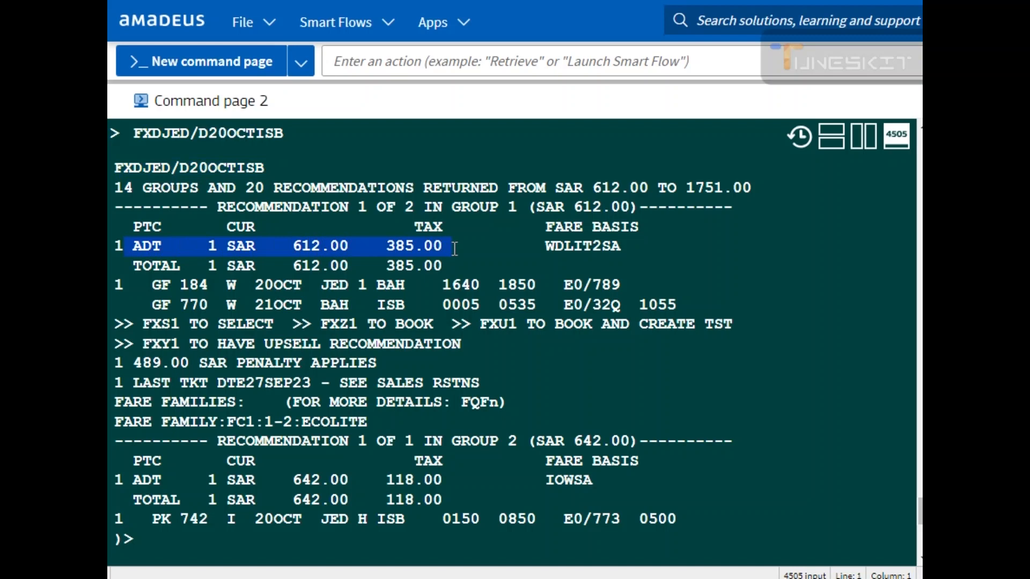
pyautogui.moveTo(291, 506); pyautogui.dragTo(459, 507)
pyautogui.moveTo(151, 519); pyautogui.dragTo(524, 500)
pyautogui.moveTo(152, 284); pyautogui.dragTo(474, 283)
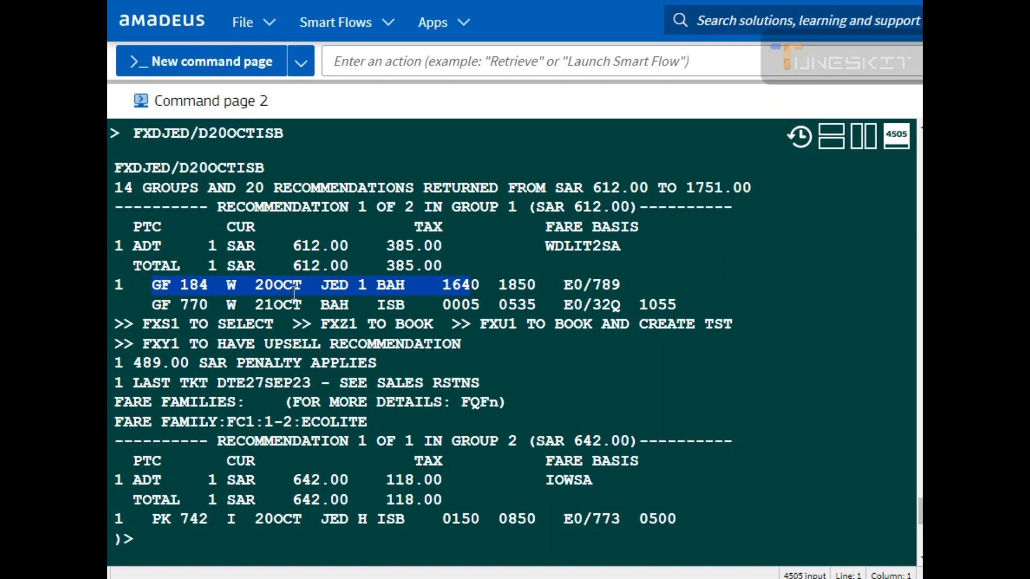
pyautogui.moveTo(295, 266); pyautogui.dragTo(337, 271)
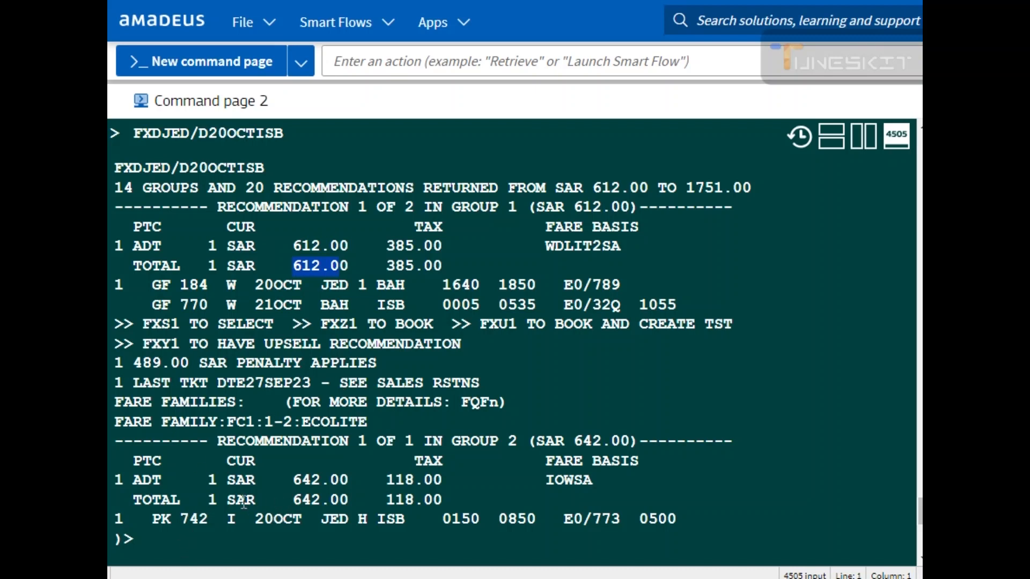
pyautogui.scroll(-3, 241, 502)
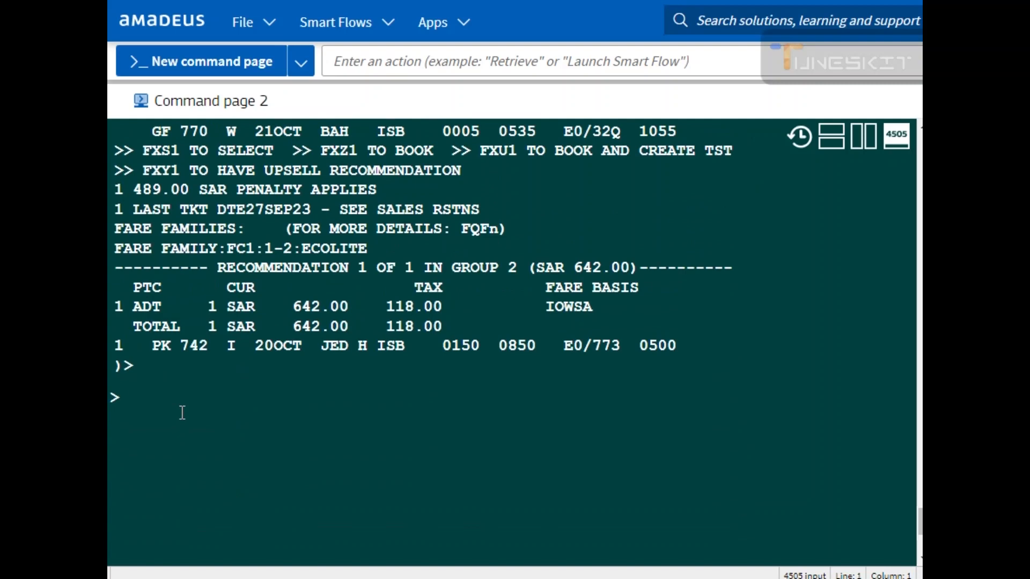
pyautogui.write('MD')
pyautogui.press('Return')
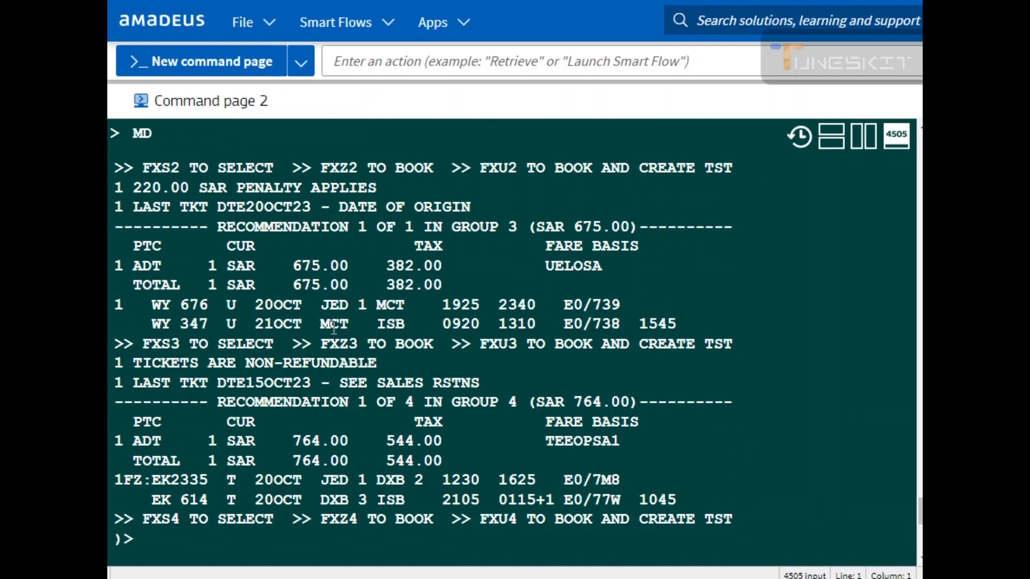
# Step: Review the flight segments and totals of the returned fare recommendations across the pages
pyautogui.moveTo(319, 323); pyautogui.dragTo(548, 324)
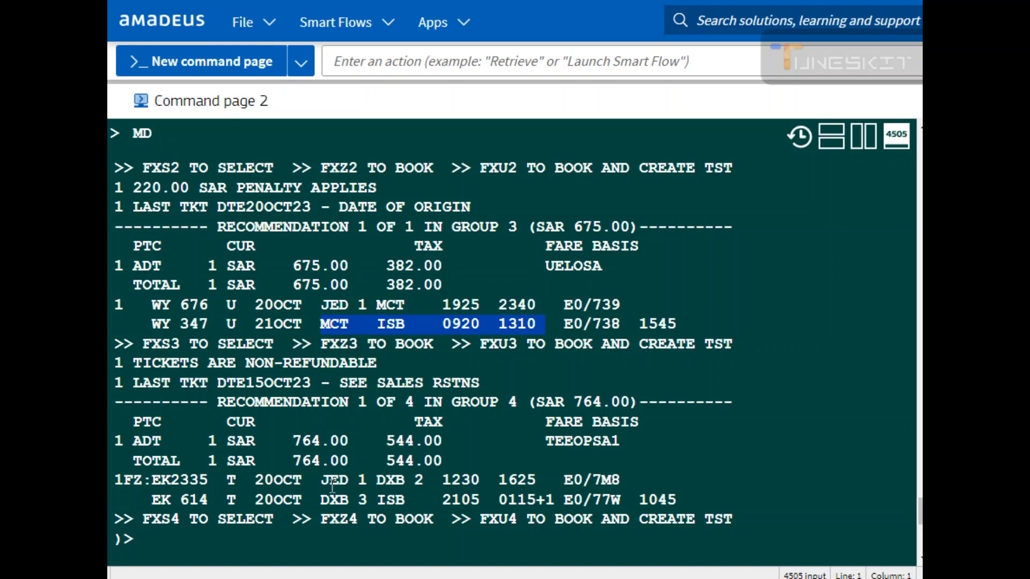
pyautogui.moveTo(235, 481); pyautogui.dragTo(557, 484)
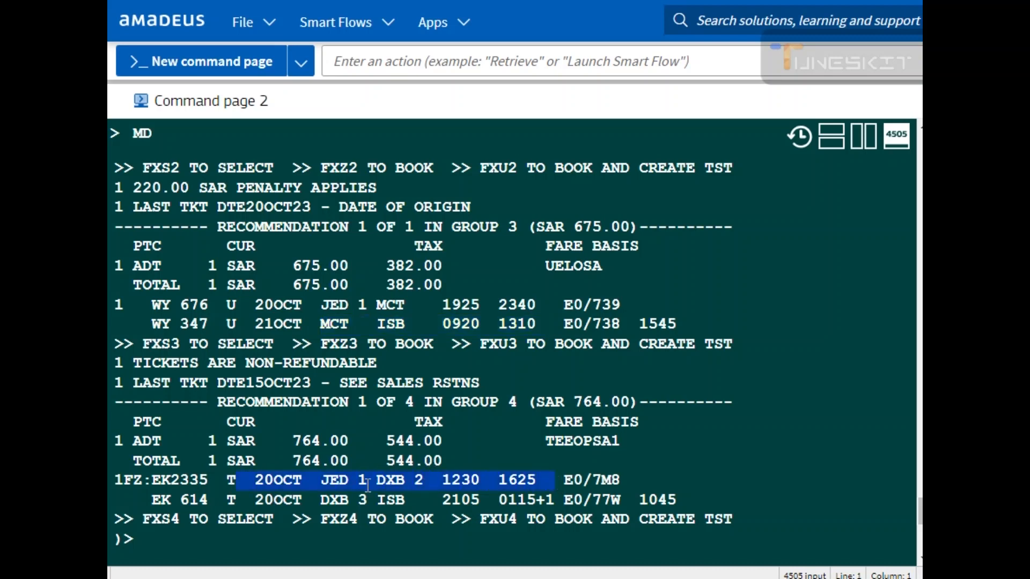
pyautogui.press('Return')
pyautogui.moveTo(275, 378); pyautogui.dragTo(329, 378)
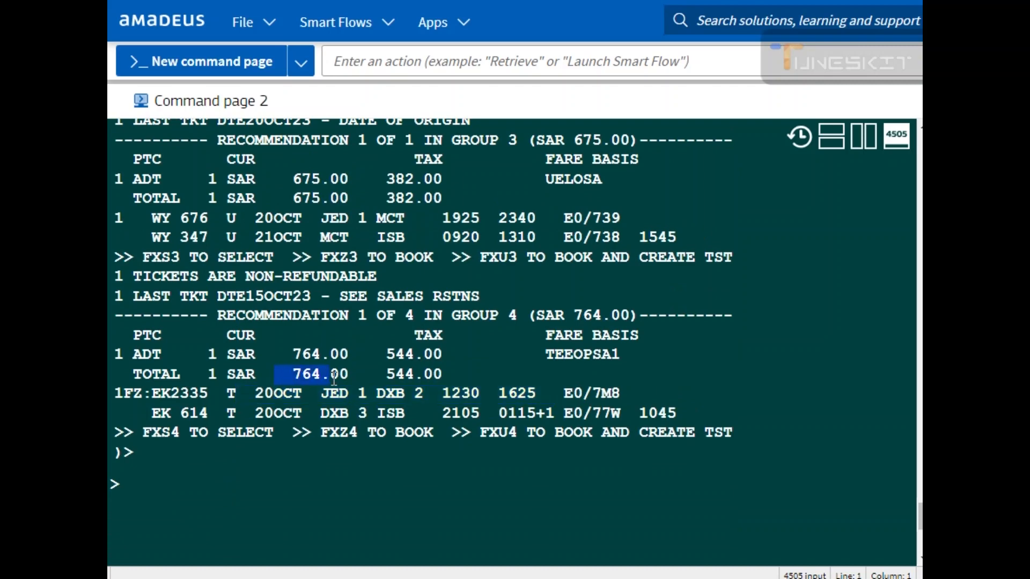
pyautogui.scroll(6, 191, 456)
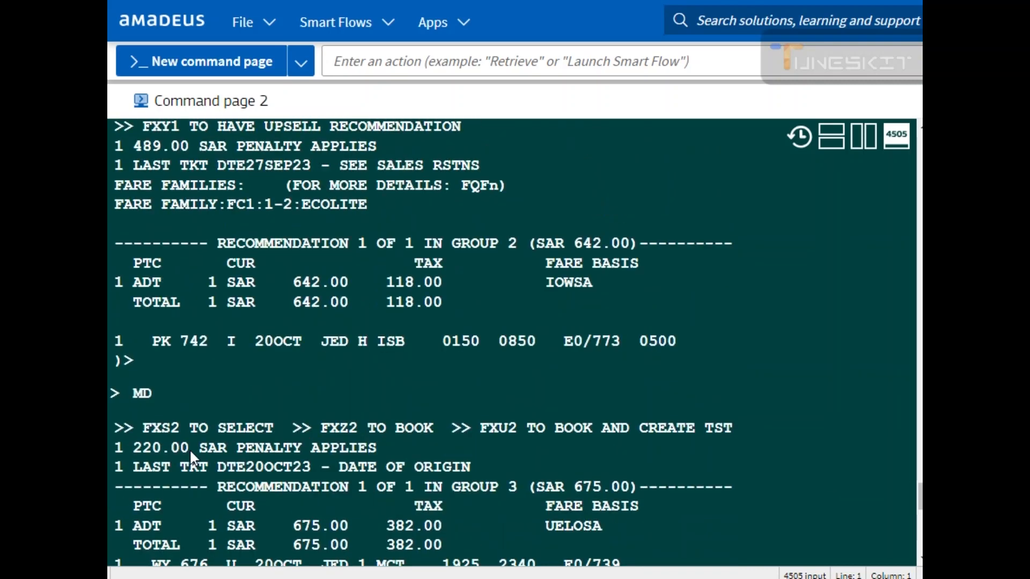
pyautogui.scroll(3, 191, 450)
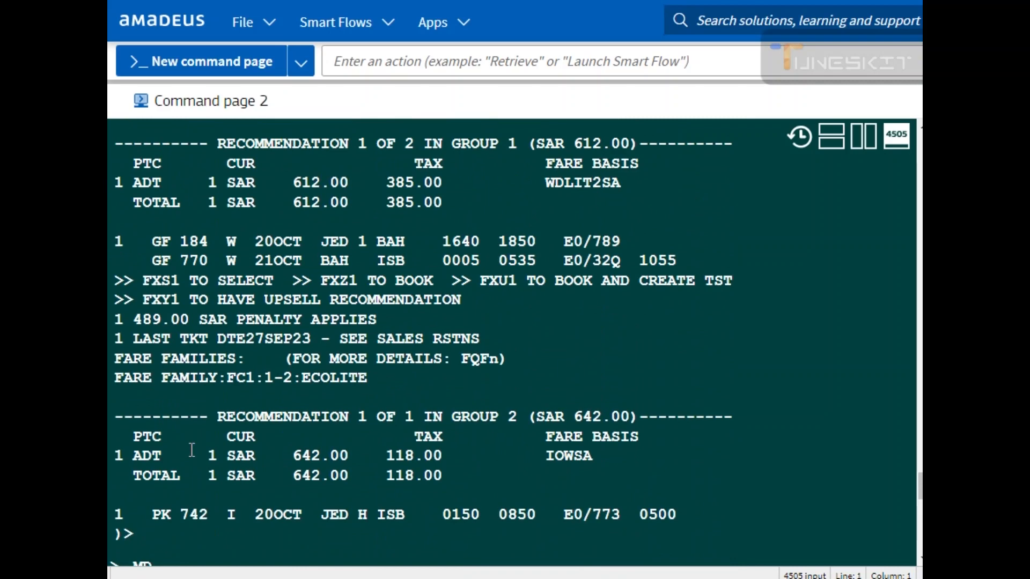
pyautogui.scroll(3, 192, 450)
pyautogui.scroll(-3, 191, 449)
pyautogui.scroll(-2, 191, 449)
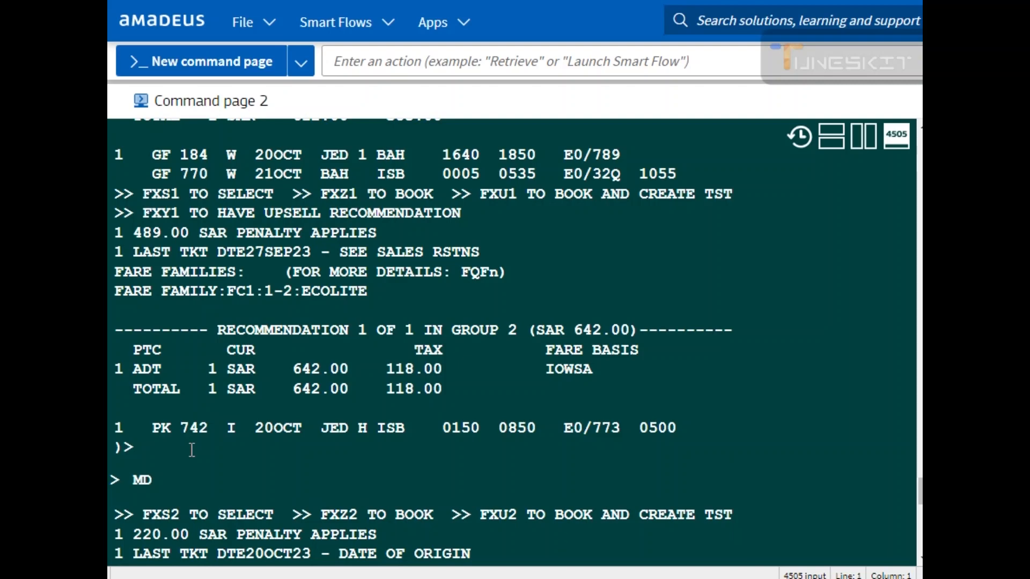
pyautogui.scroll(3, 191, 449)
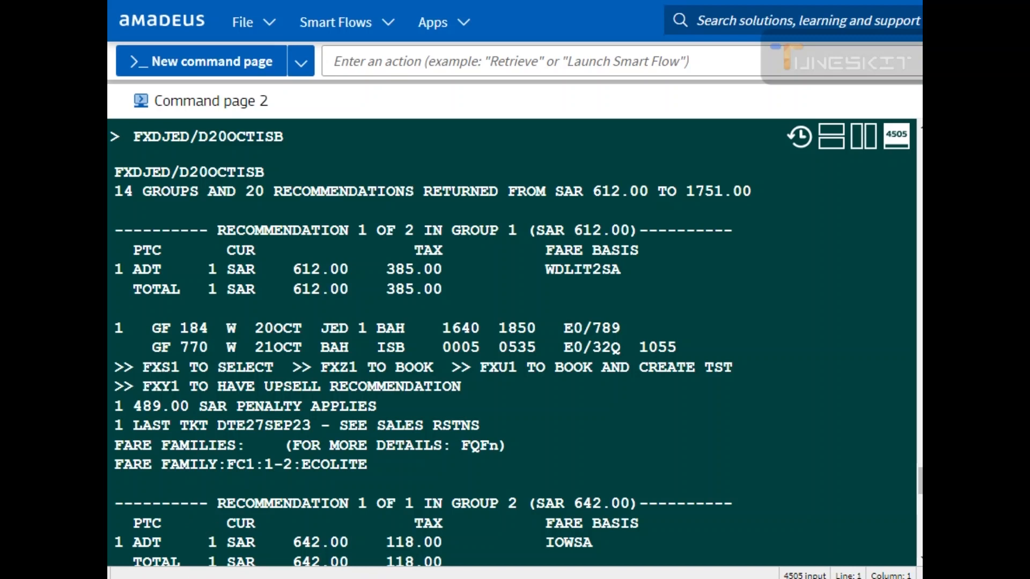
pyautogui.moveTo(145, 368); pyautogui.dragTo(323, 370)
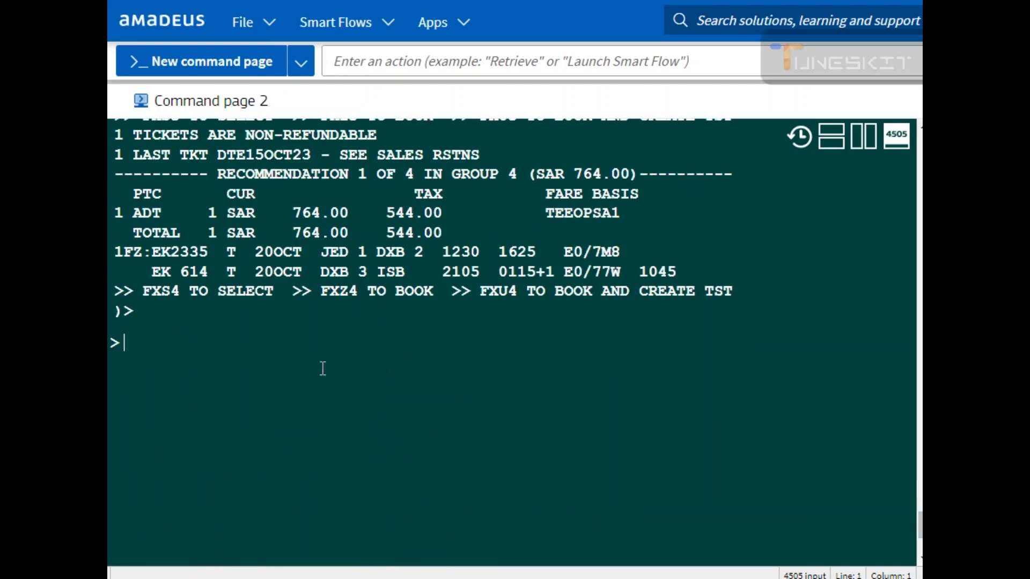
# Step: Book fare recommendation 1 with FXZ1 and review its booked segments and baggage allowance
pyautogui.write('FXZ1')
pyautogui.scroll(5, 384, 279)
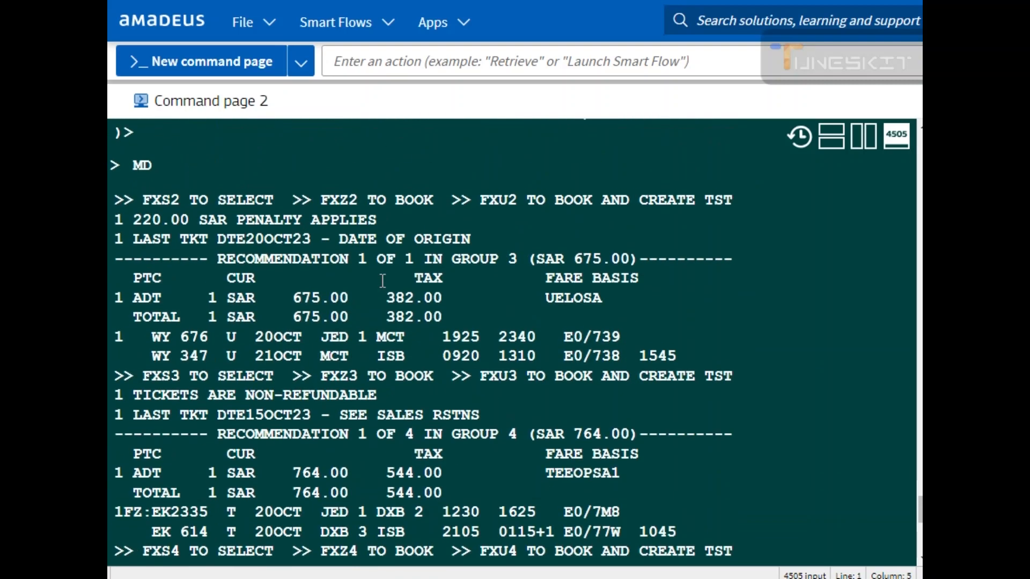
pyautogui.scroll(8, 323, 368)
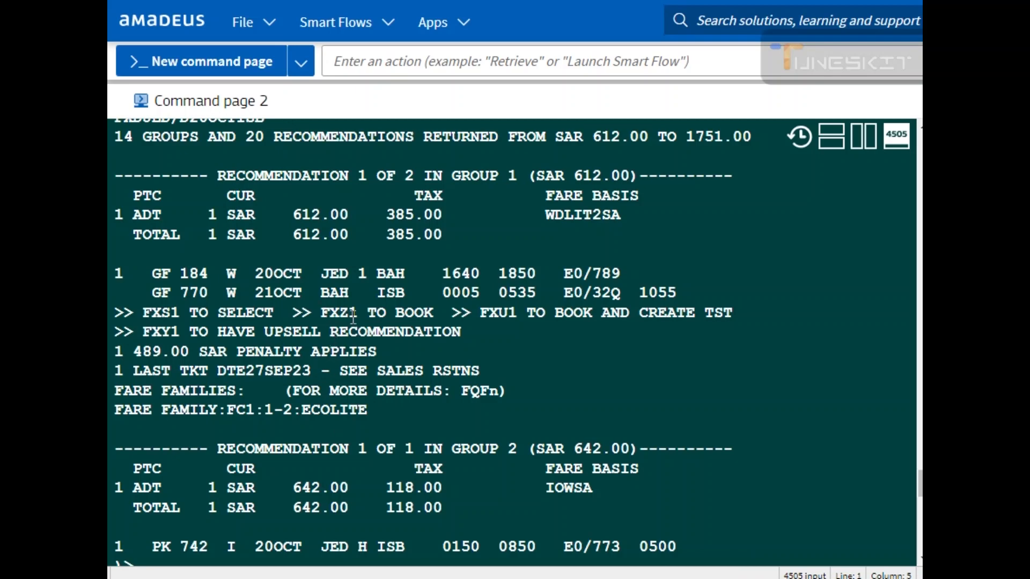
pyautogui.scroll(-3, 287, 365)
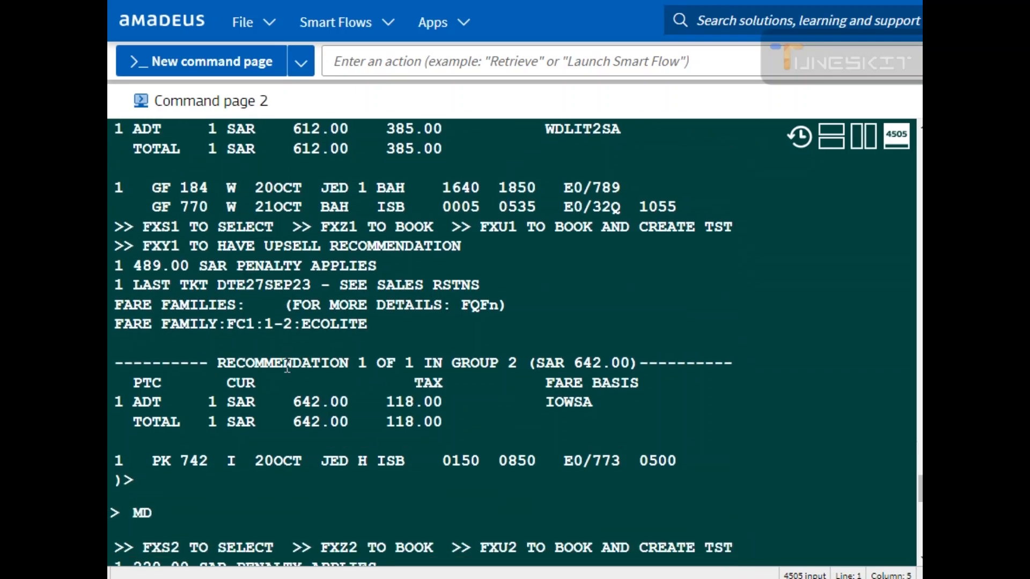
pyautogui.scroll(-6, 264, 539)
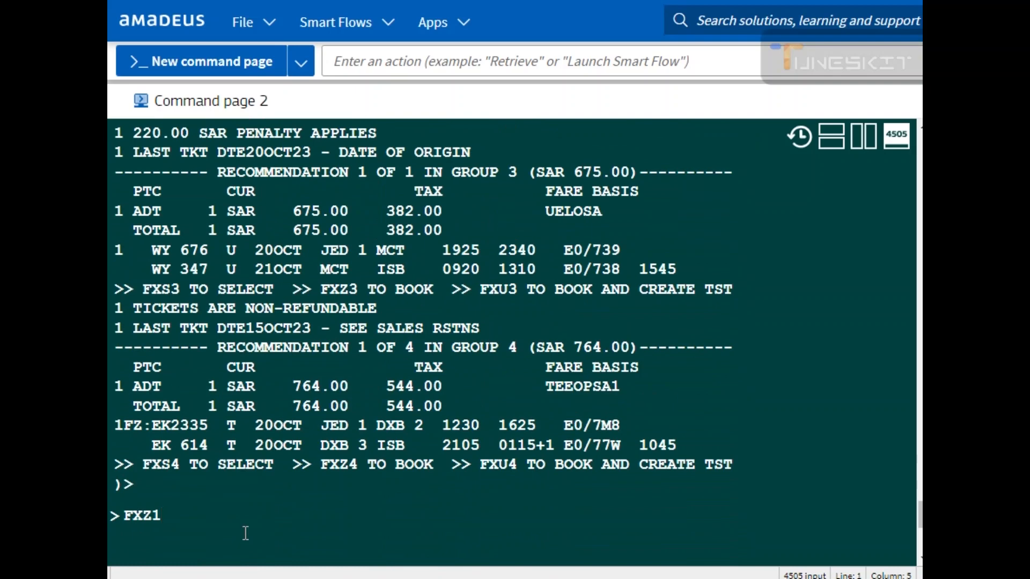
pyautogui.press('Return')
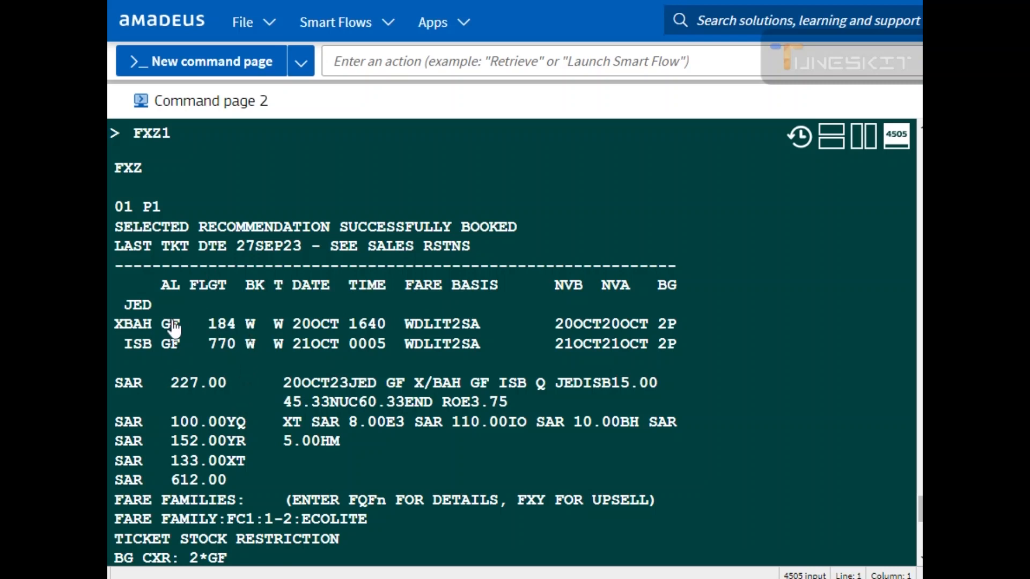
pyautogui.moveTo(198, 324); pyautogui.dragTo(417, 327)
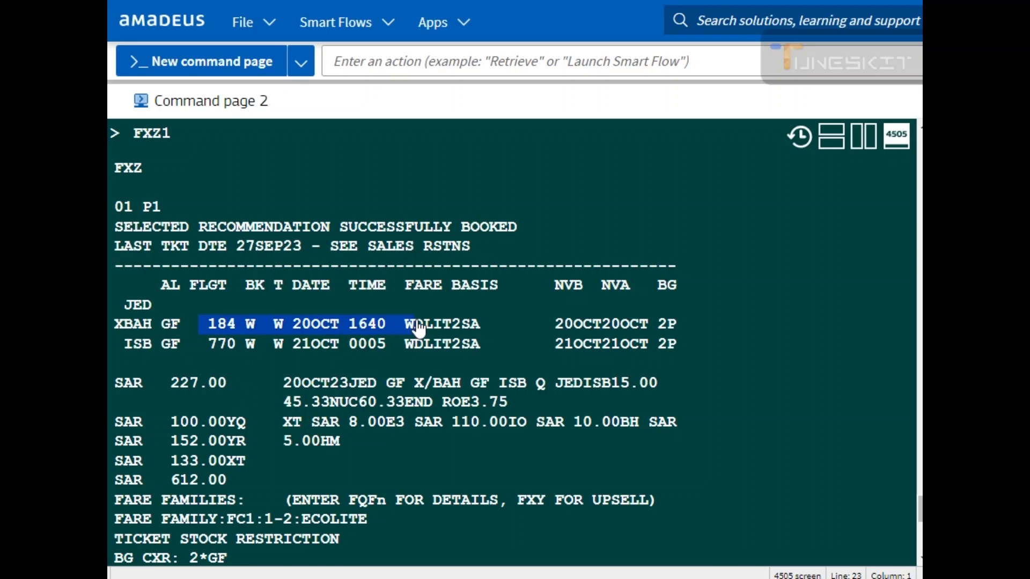
pyautogui.moveTo(417, 328); pyautogui.dragTo(427, 349)
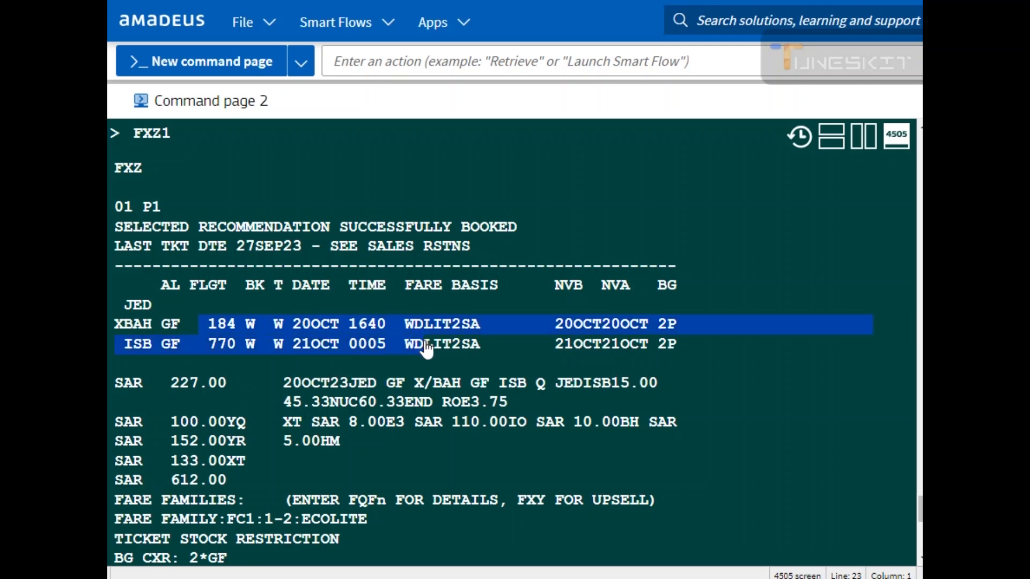
pyautogui.moveTo(647, 284); pyautogui.dragTo(679, 293)
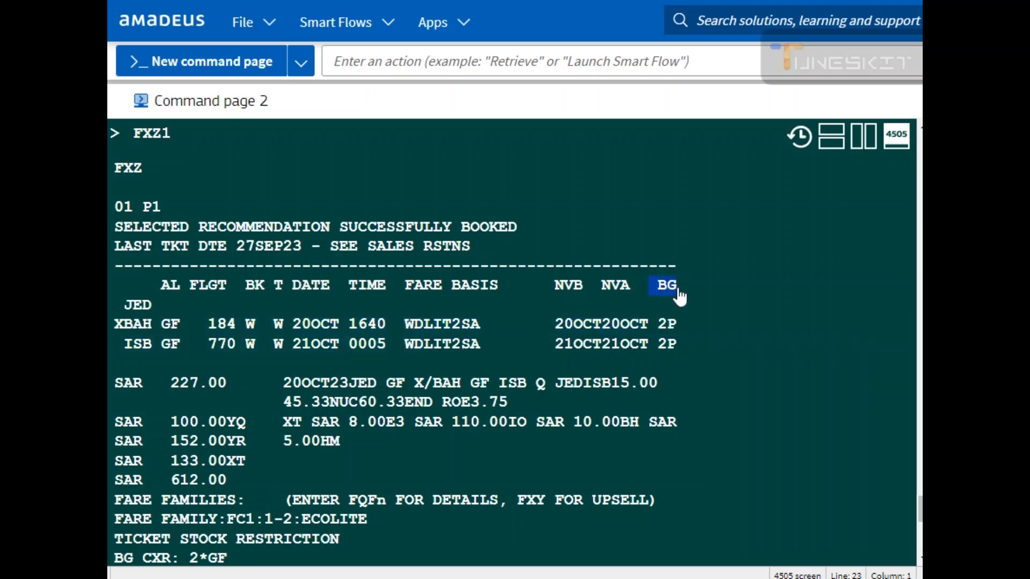
pyautogui.moveTo(657, 329); pyautogui.dragTo(678, 334)
pyautogui.scroll(-2, 206, 485)
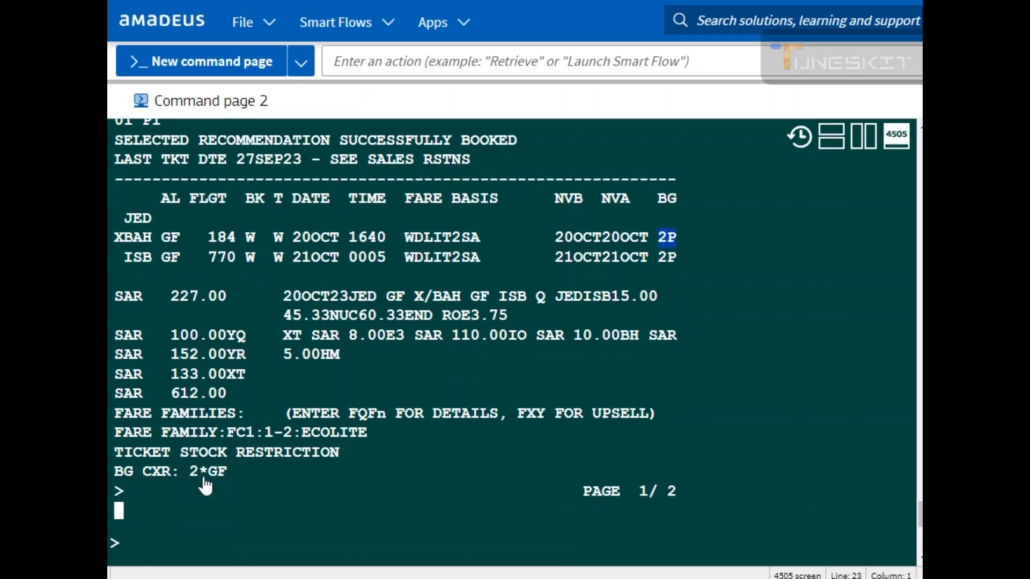
# Step: Redisplay the booking with RT
pyautogui.write('RT')
pyautogui.press('Return')
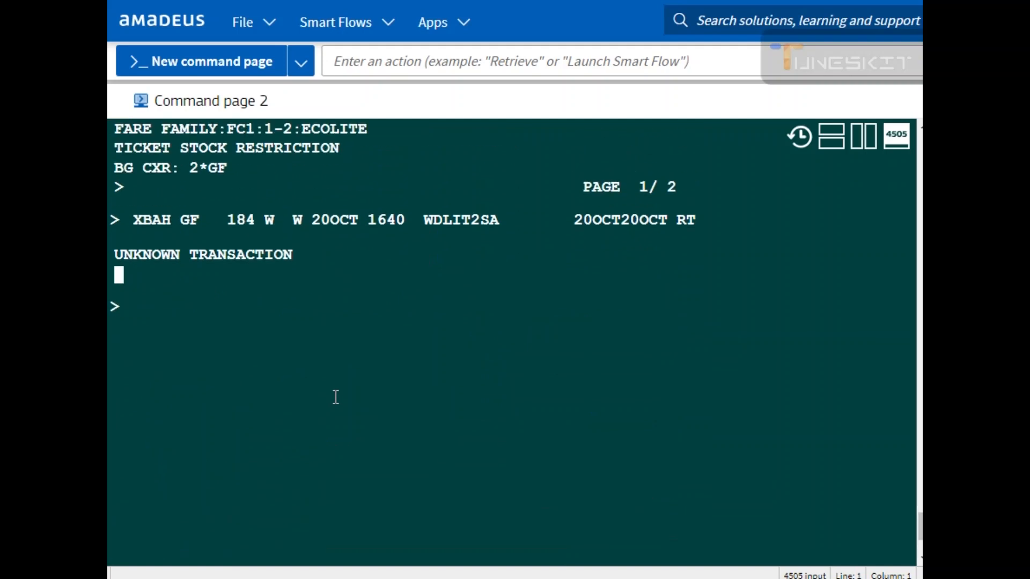
pyautogui.write('RT')
pyautogui.press('Return')
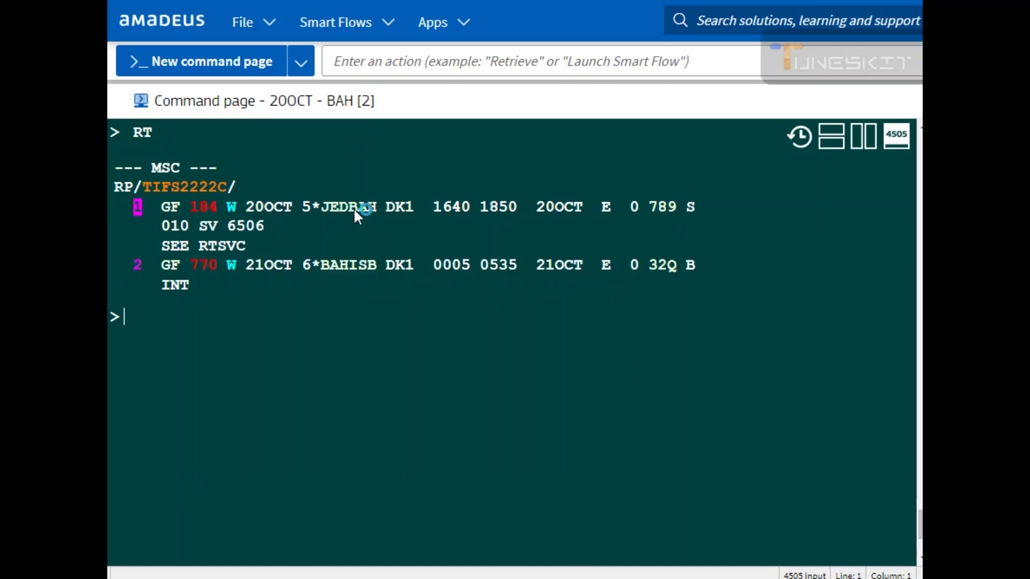
# Step: Price the itinerary with FXX and pick fare option 03, WDLIT2SA, from the list
pyautogui.moveTo(432, 208)
pyautogui.write('FXX')
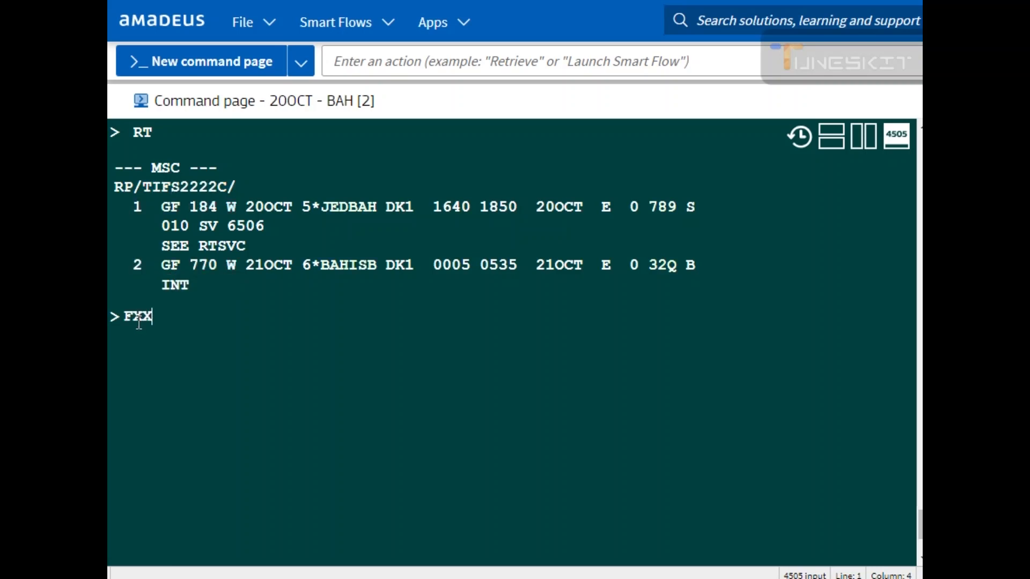
pyautogui.press('Return')
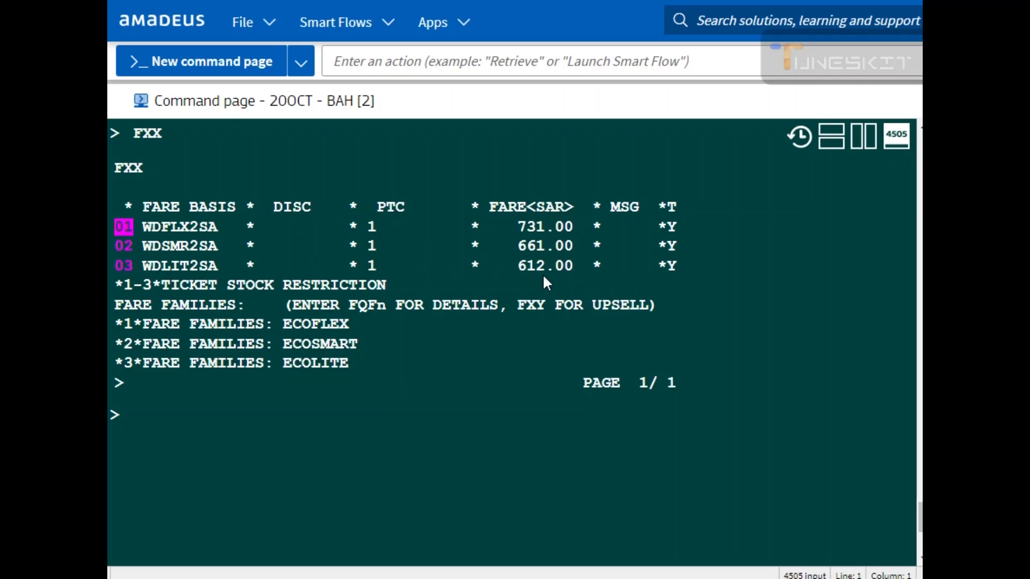
pyautogui.press('Tab')
pyautogui.press('Tab')
pyautogui.click(132, 268)
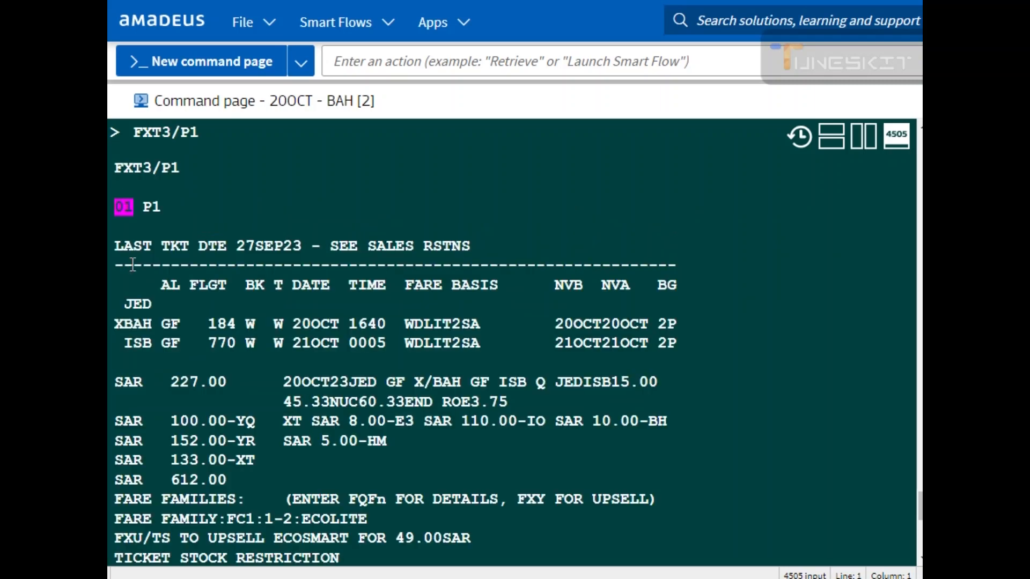
# Step: Redisplay the booking with RT, then ignore it with IG
pyautogui.write('RT')
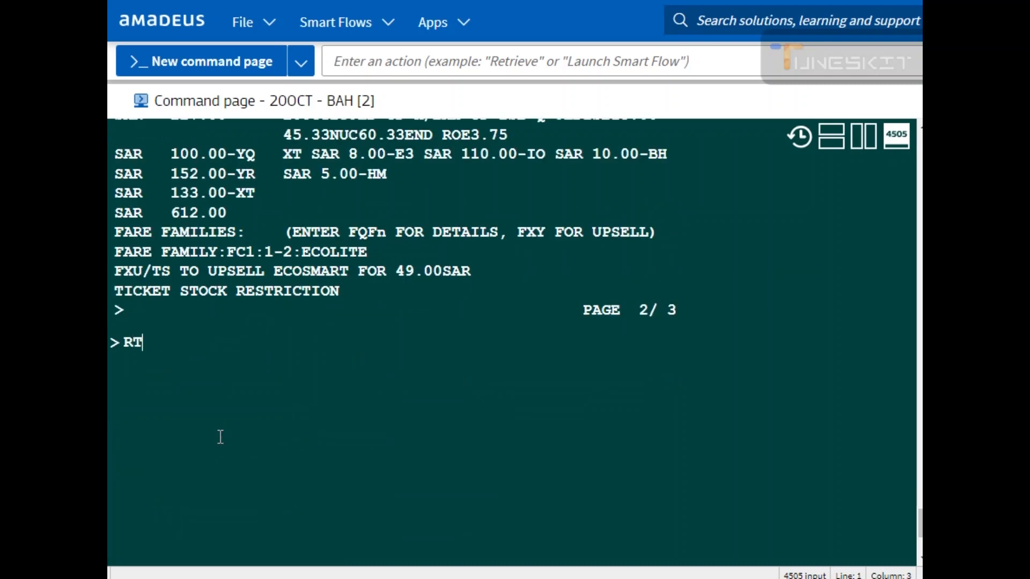
pyautogui.press('Return')
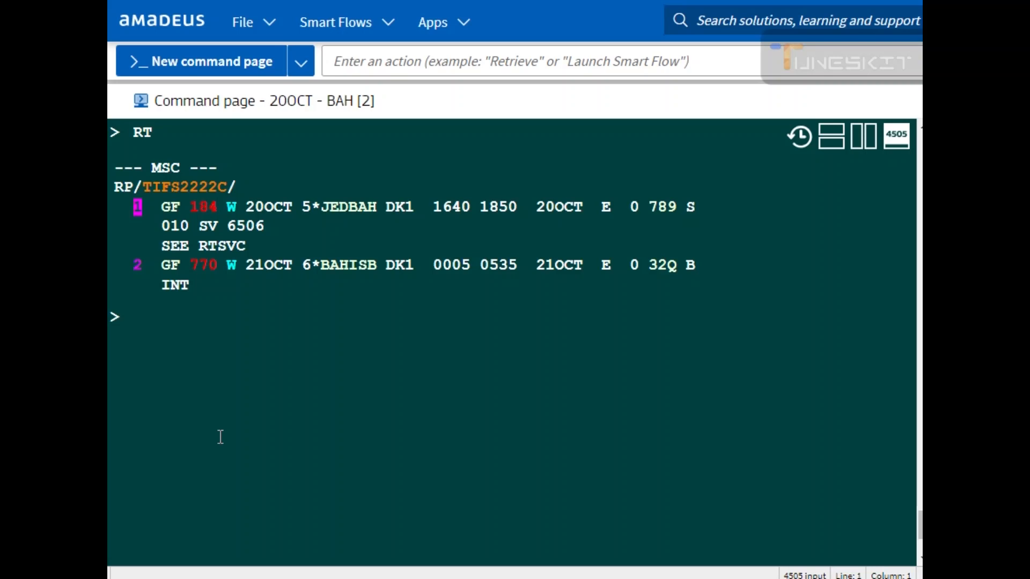
pyautogui.write('IG')
pyautogui.press('Return')
# Step: Recall the earlier fare recommendation command and rerun it for three passengers as FXD3JED/D20OCTISB
pyautogui.press('Up')
pyautogui.press('Up')
pyautogui.press('Up')
pyautogui.press('Up')
pyautogui.press('Up')
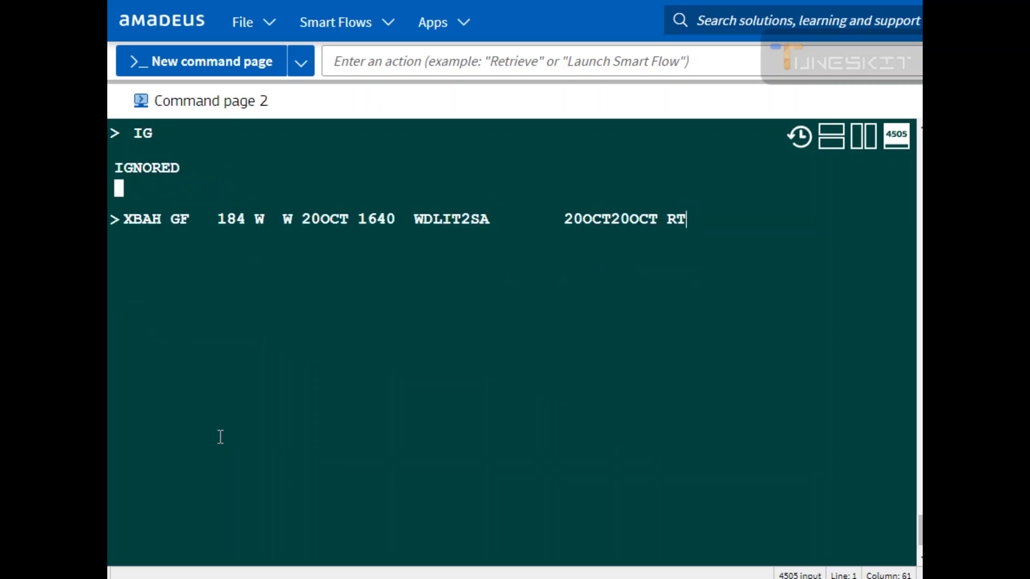
pyautogui.press('Up')
pyautogui.press('Up')
pyautogui.press('Up')
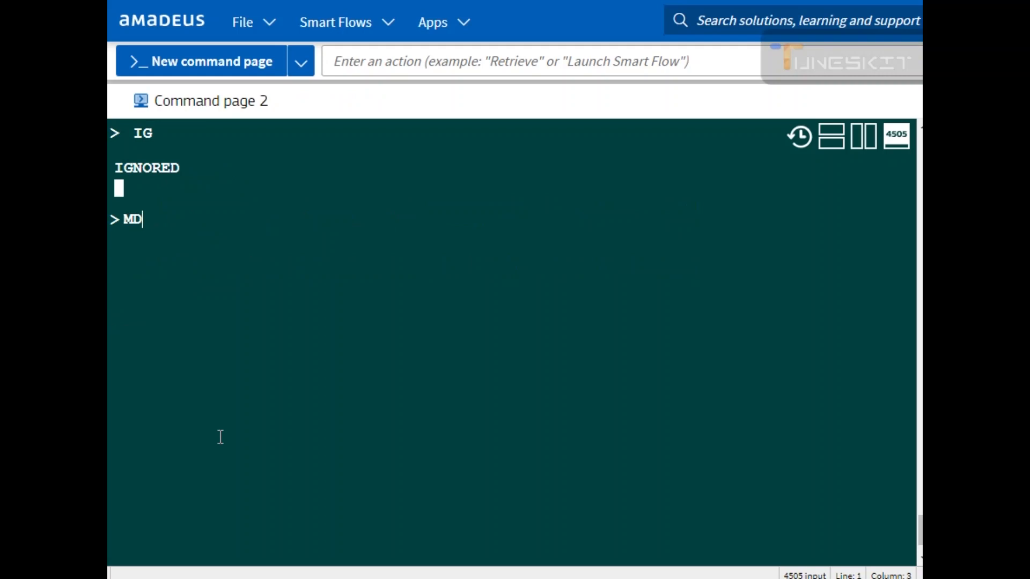
pyautogui.press('Left')
pyautogui.press('Left')
pyautogui.press('Left')
pyautogui.press('Left')
pyautogui.press('Left')
pyautogui.press('Left')
pyautogui.press('Left')
pyautogui.press('Left')
pyautogui.press('Left')
pyautogui.press('Left')
pyautogui.press('Left')
pyautogui.press('Left')
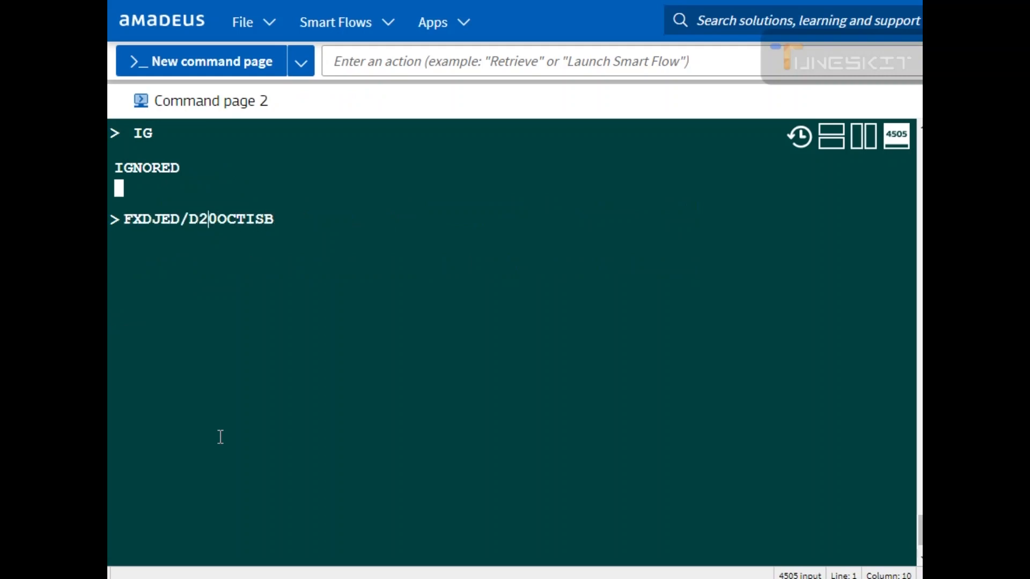
pyautogui.press('Left')
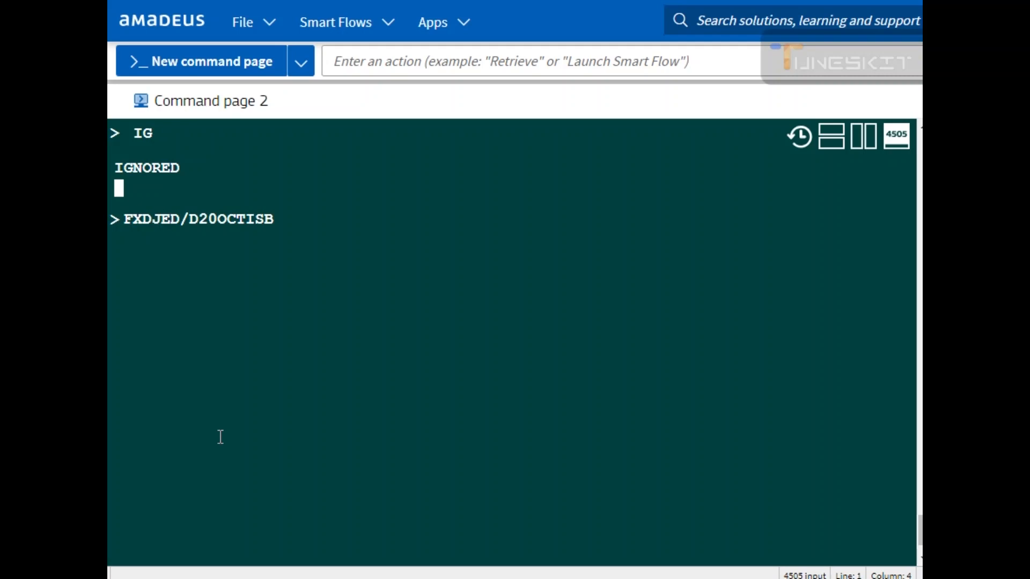
pyautogui.write('3')
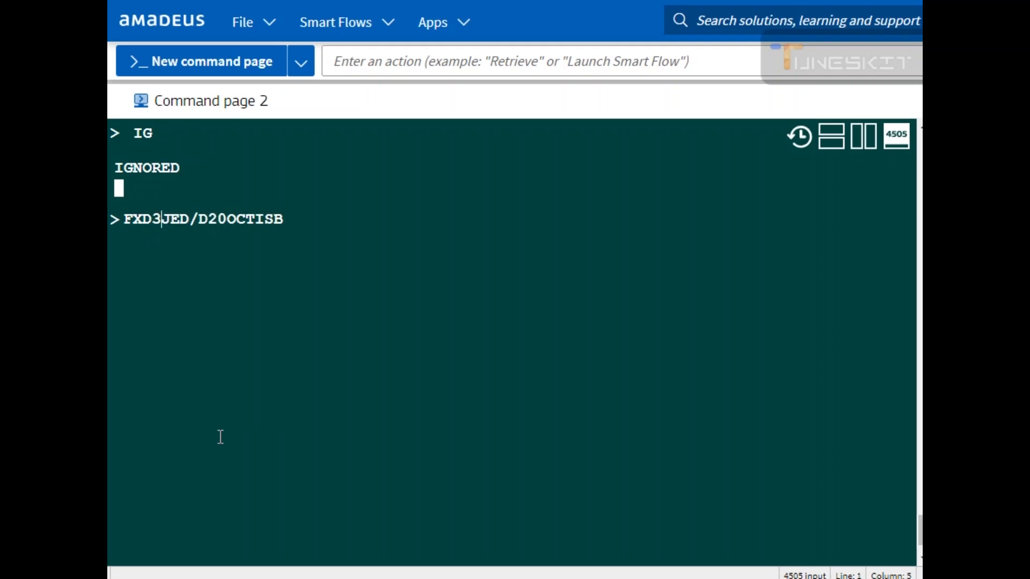
pyautogui.press('Return')
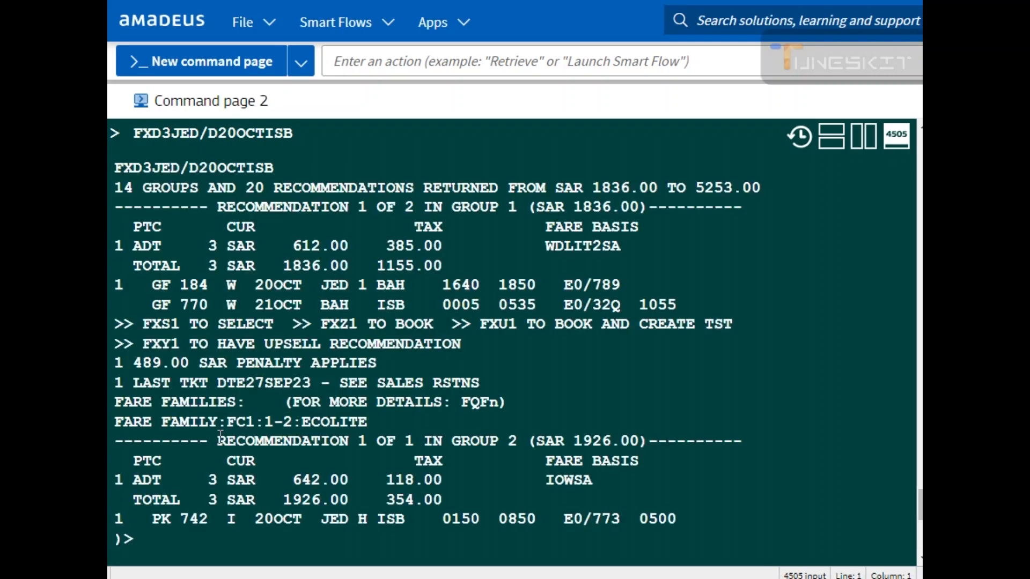
# Step: Review the three-passenger fare totals and book recommendation 1 with FXZ1
pyautogui.doubleClick(137, 246)
pyautogui.moveTo(172, 246); pyautogui.dragTo(413, 252)
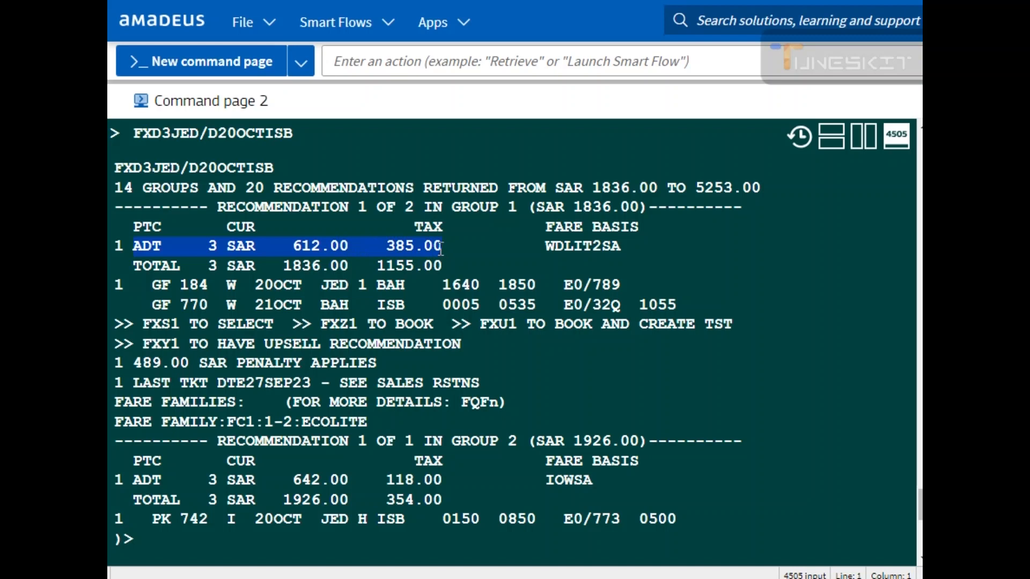
pyautogui.moveTo(134, 265); pyautogui.dragTo(417, 268)
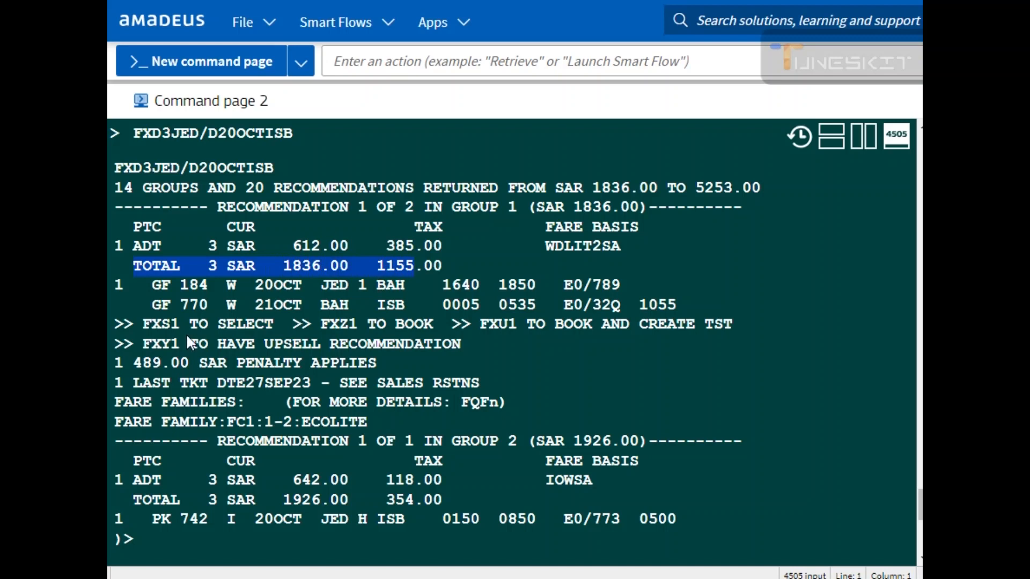
pyautogui.click(141, 545)
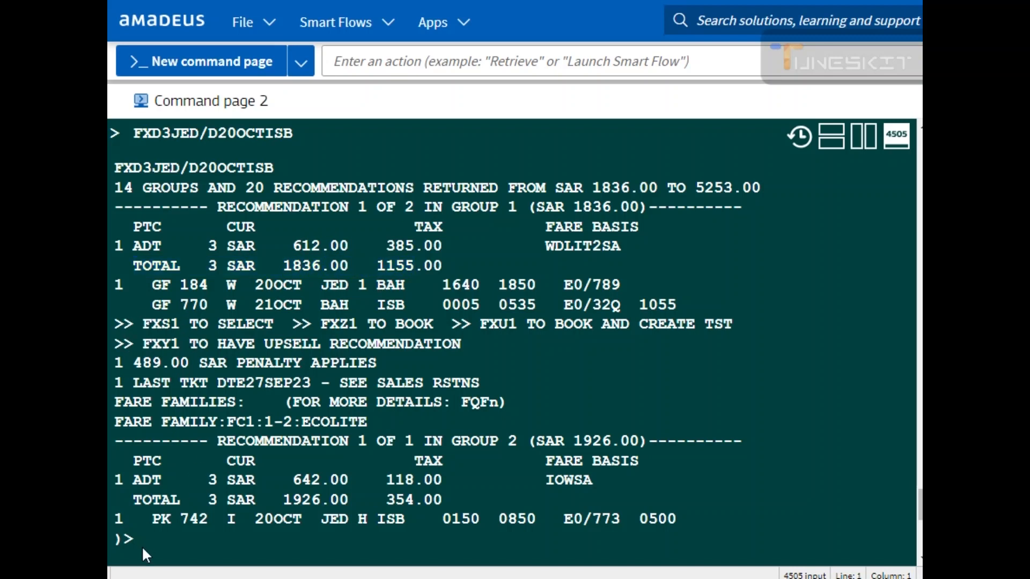
pyautogui.write('FXZ1')
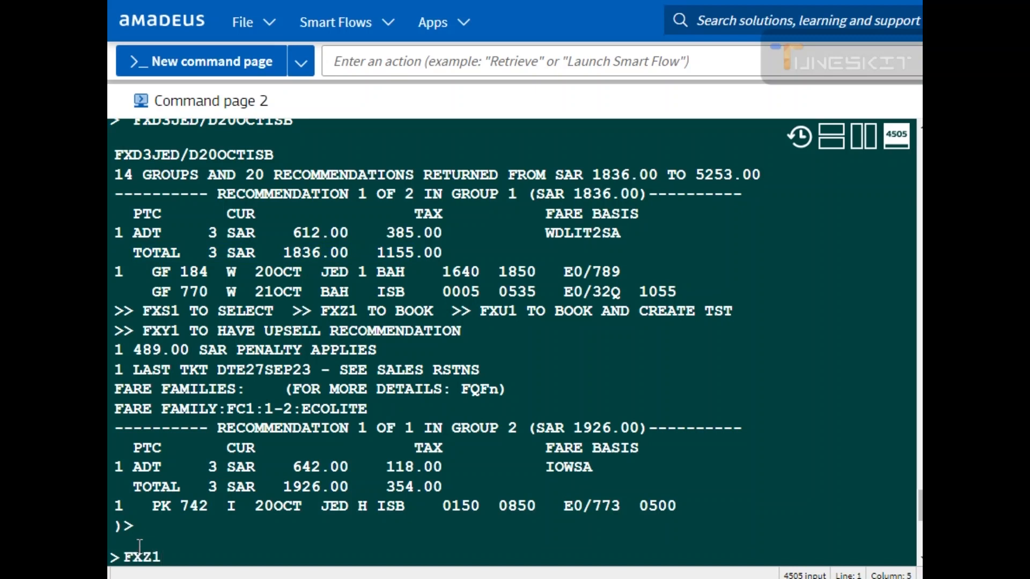
pyautogui.press('Return')
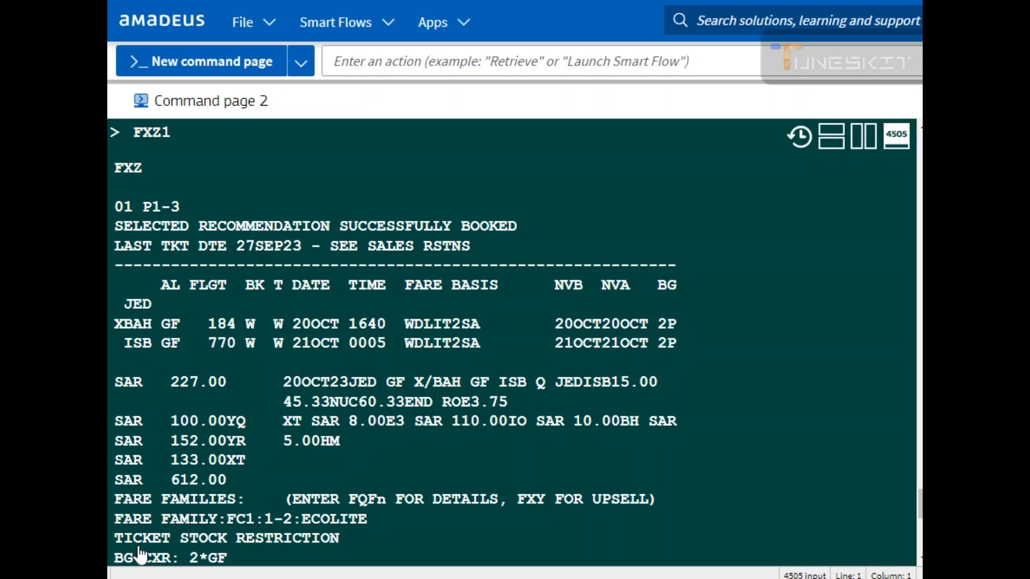
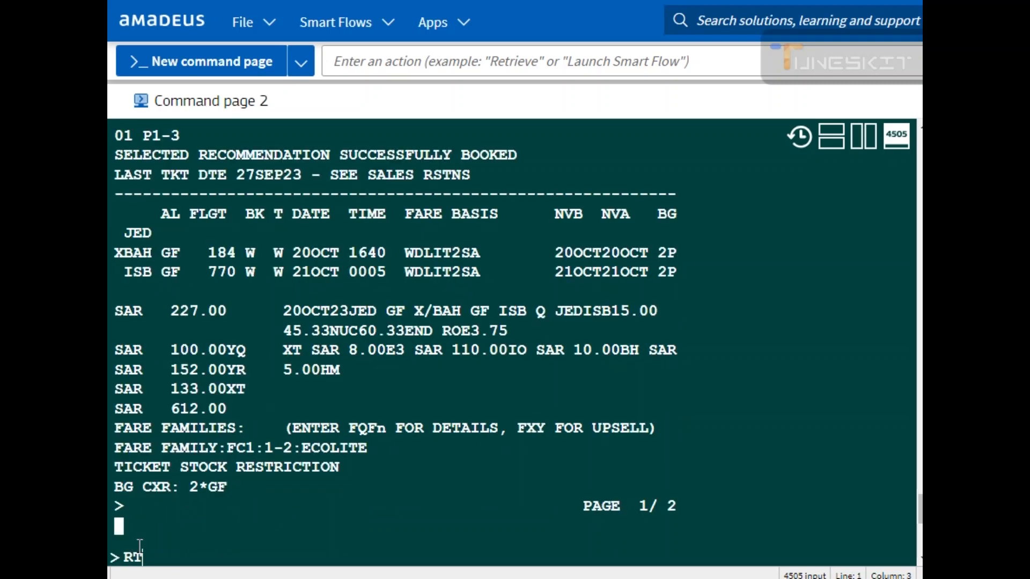
# Step: Redisplay the booking with RT and add the first passenger's surname, first name and title MR with NM1
pyautogui.press('Return')
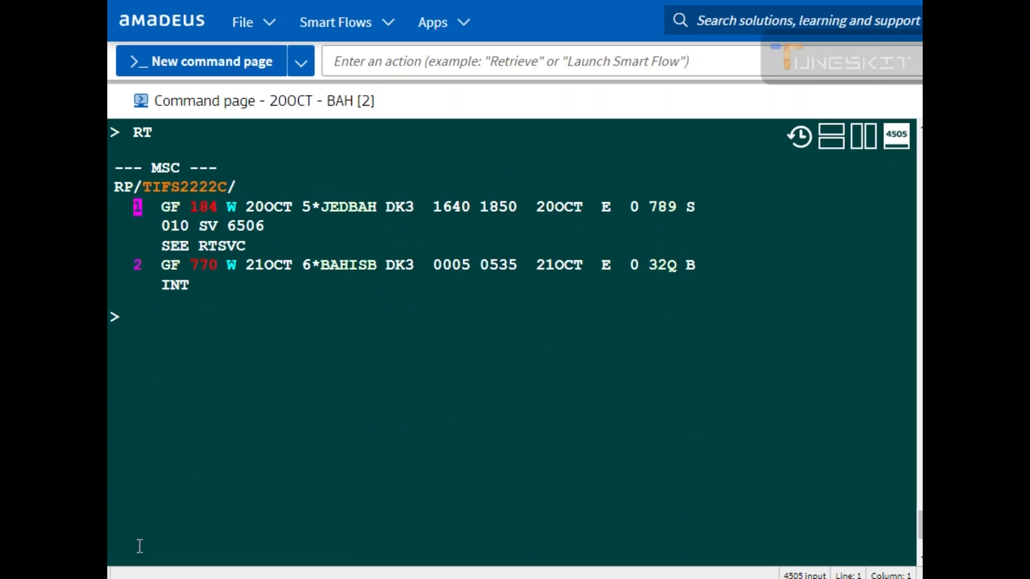
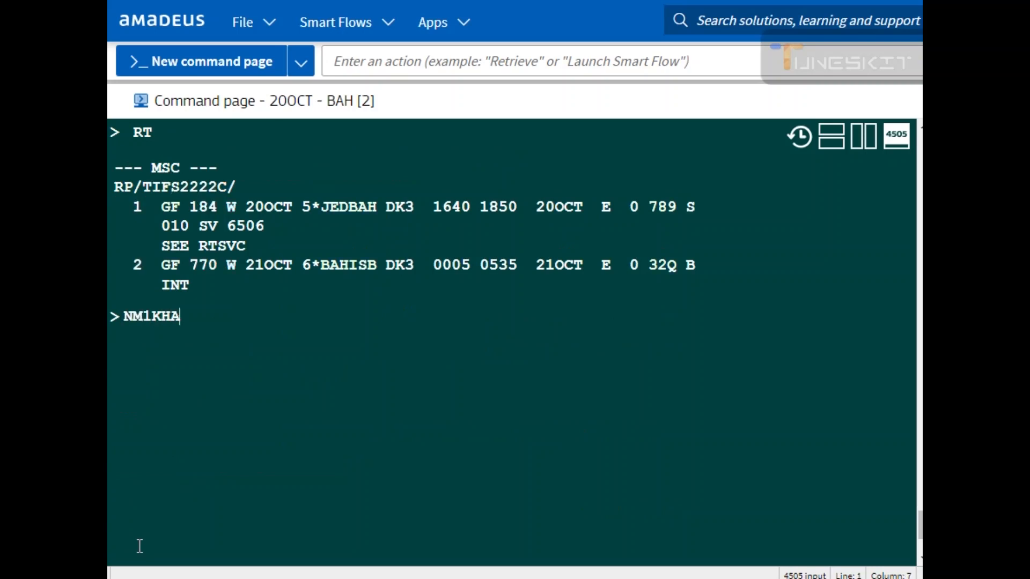
pyautogui.press('Return')
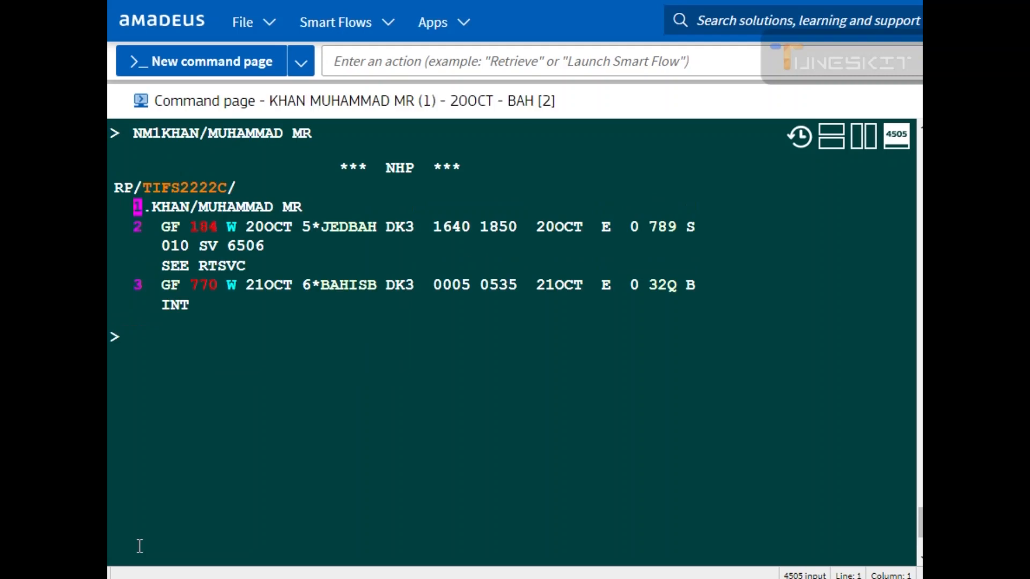
# Step: Add a second adult passenger's surname, first name and title MR with another NM1 entry
pyautogui.write('NM1')
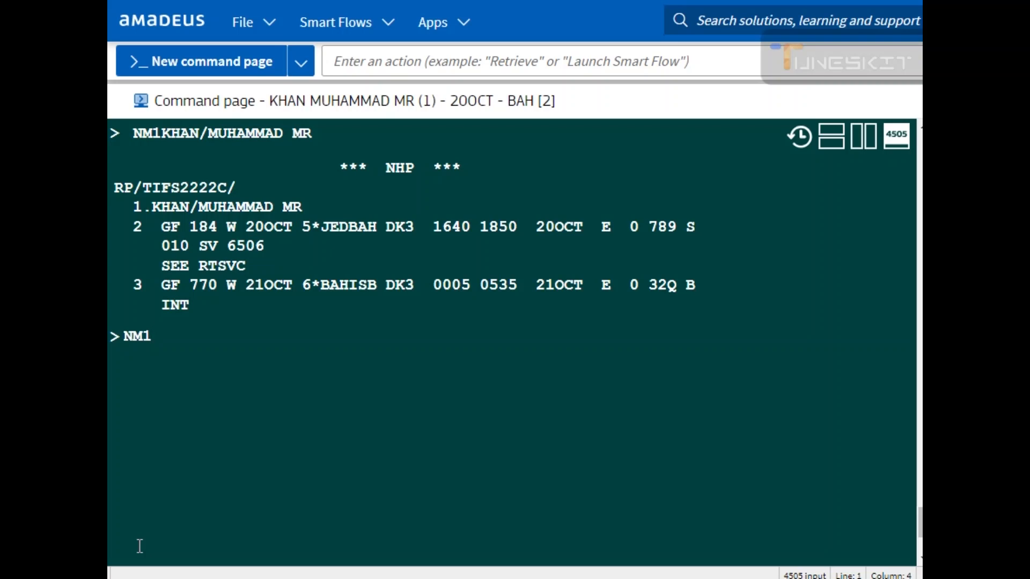
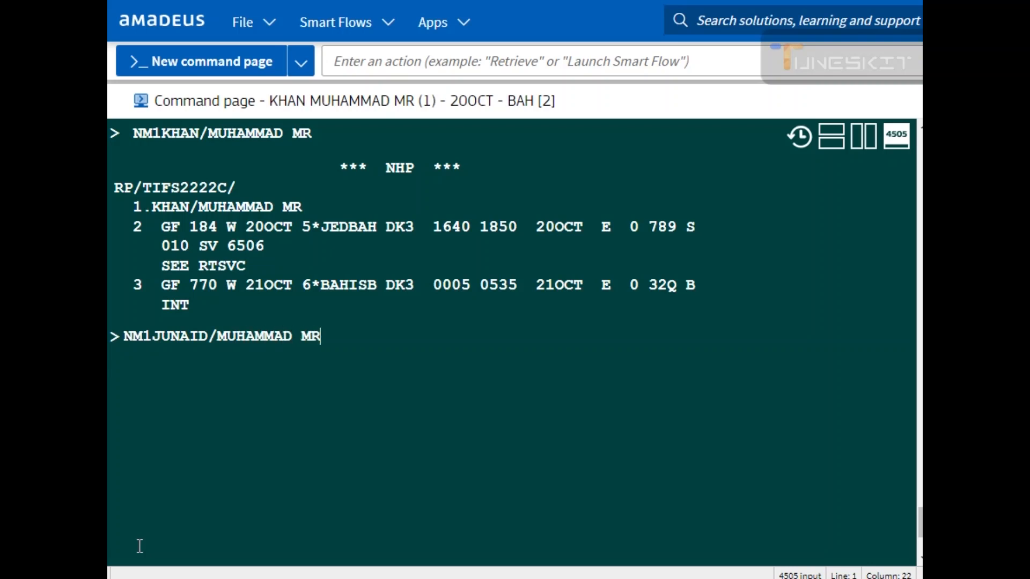
pyautogui.press('Return')
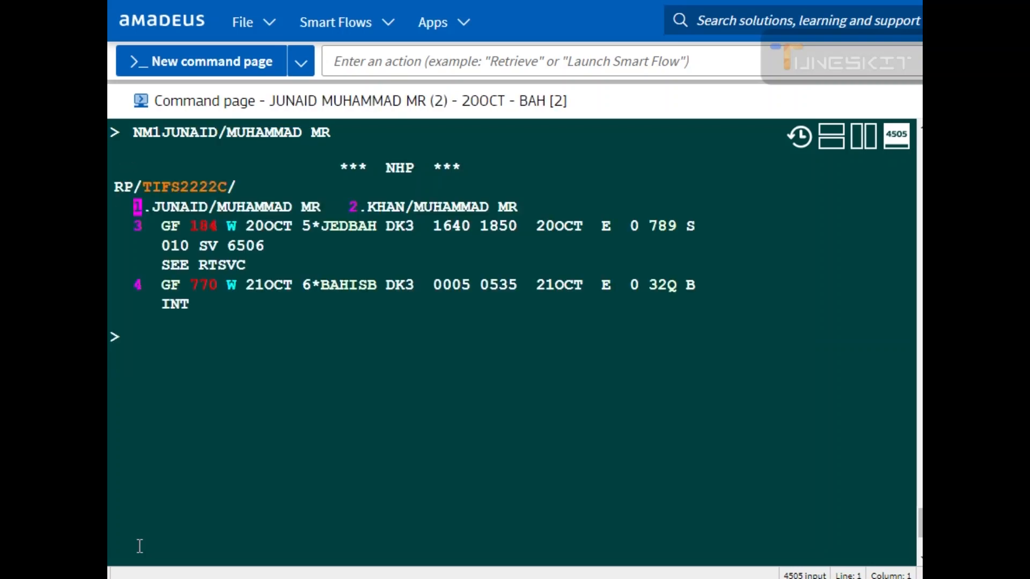
# Step: Add a third adult passenger's surname, first name and title MR with NM1
pyautogui.press('BackSpace')
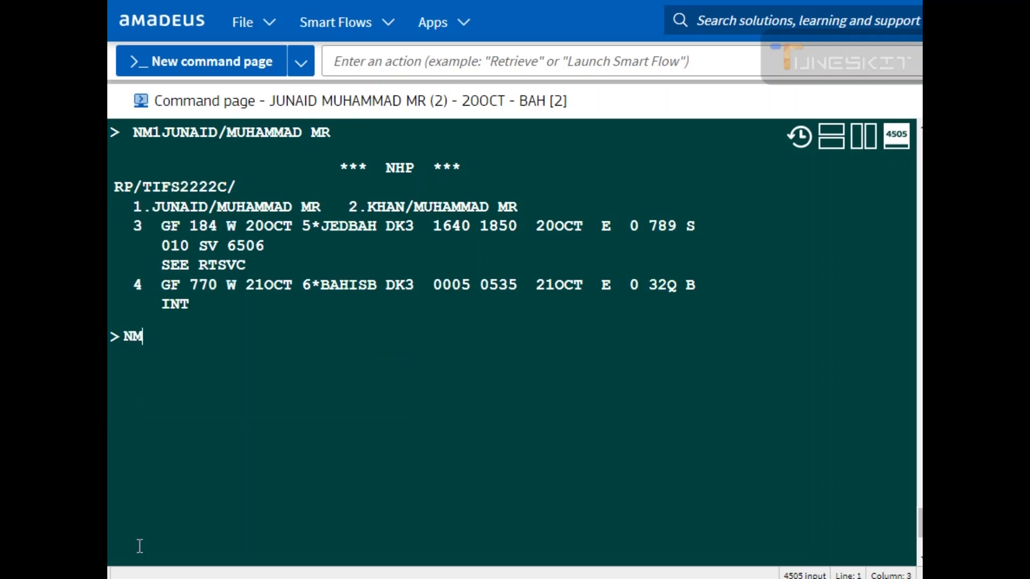
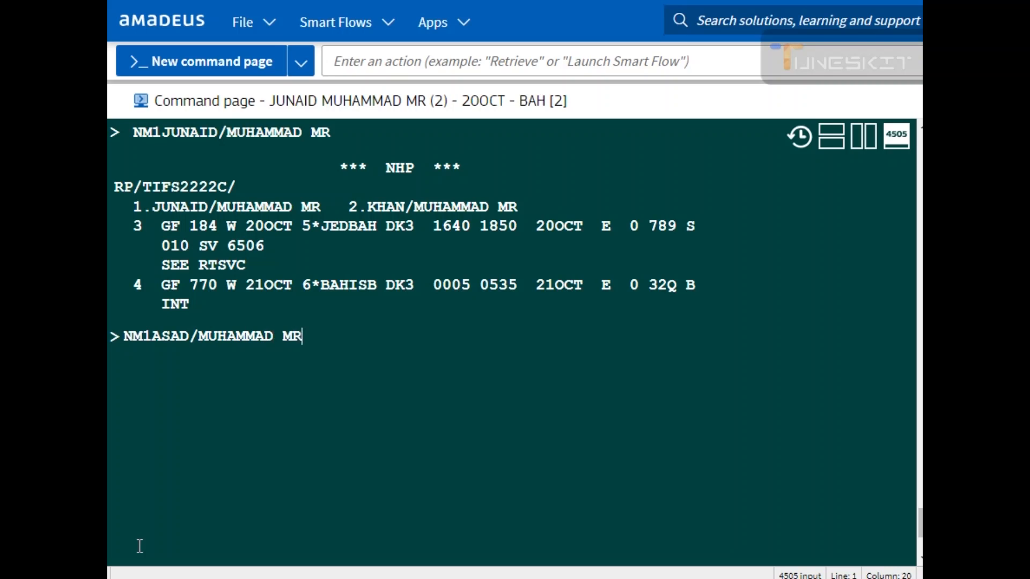
pyautogui.press('Return')
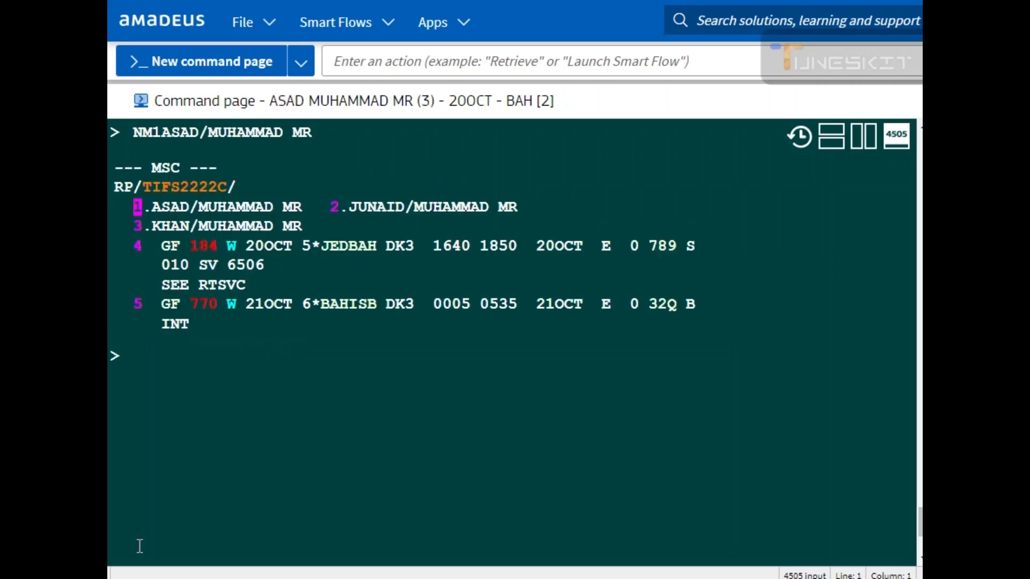
# Step: Price the three-passenger itinerary with FXX and select fare option 03, WDLIT2SA, for passengers 1–3
pyautogui.moveTo(145, 207); pyautogui.dragTo(509, 207)
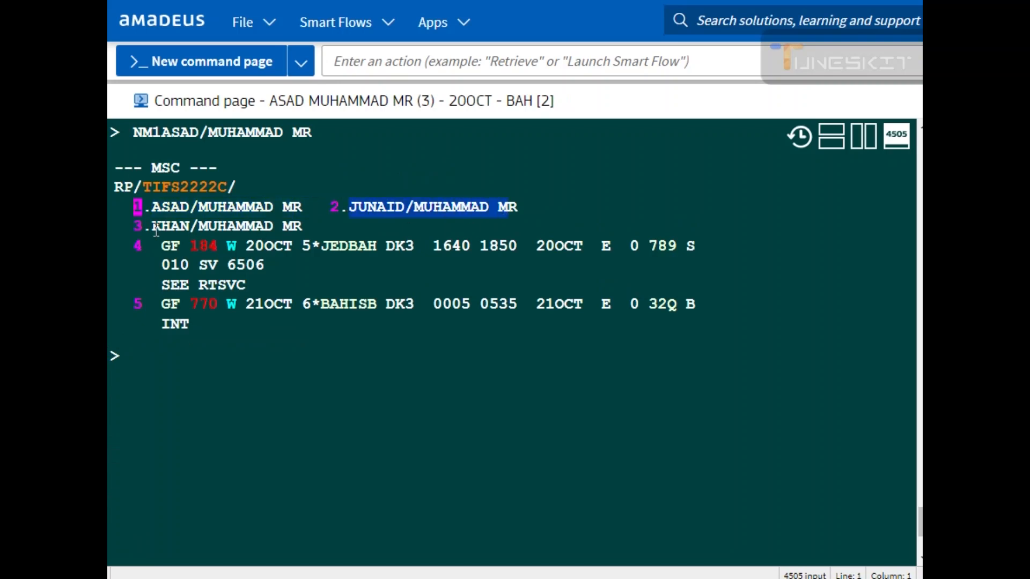
pyautogui.moveTo(151, 226); pyautogui.dragTo(315, 224)
pyautogui.click(180, 361)
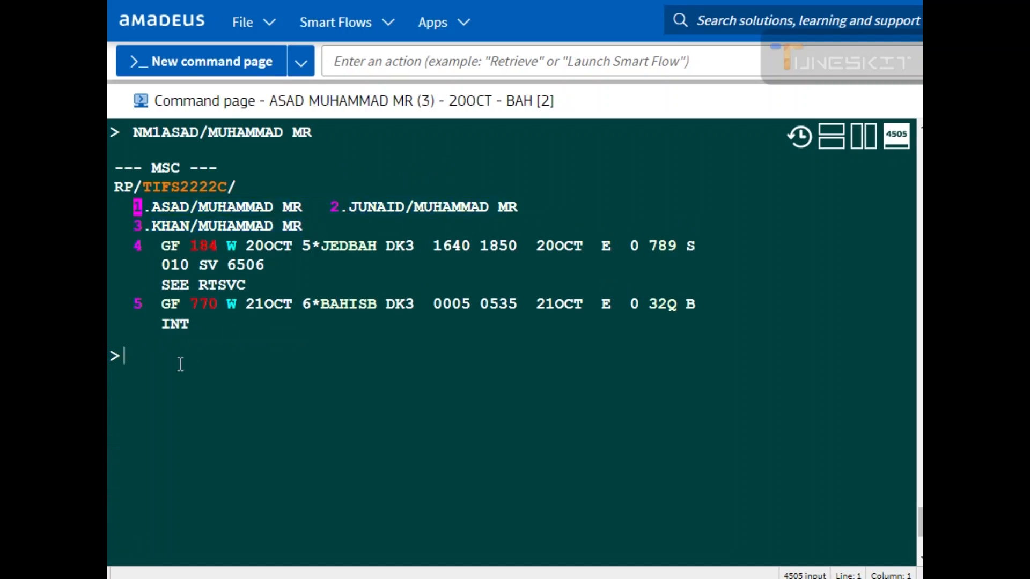
pyautogui.write('FXX')
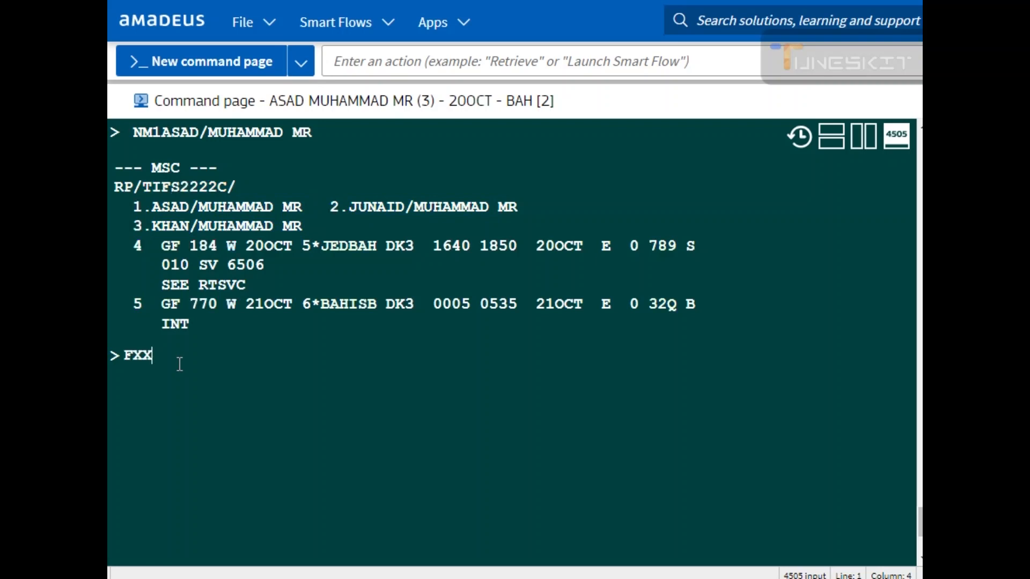
pyautogui.press('Return')
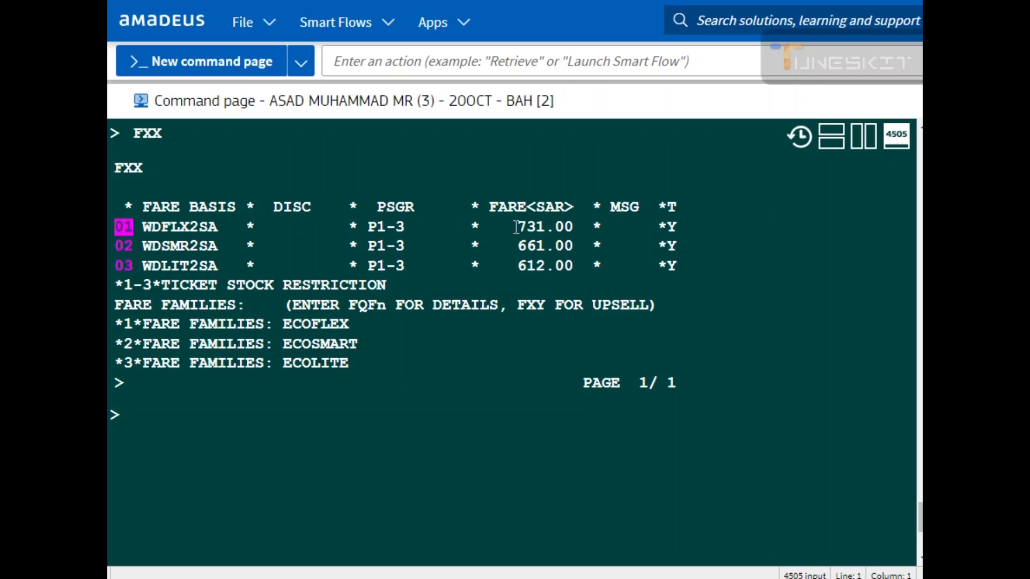
pyautogui.moveTo(516, 227); pyautogui.dragTo(548, 227)
pyautogui.moveTo(489, 241); pyautogui.dragTo(546, 268)
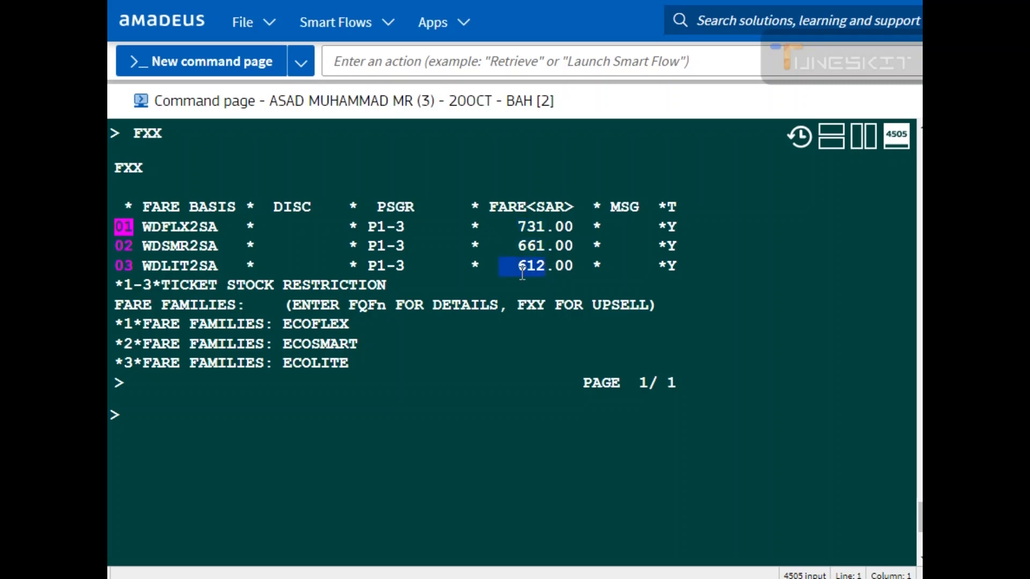
pyautogui.click(124, 266)
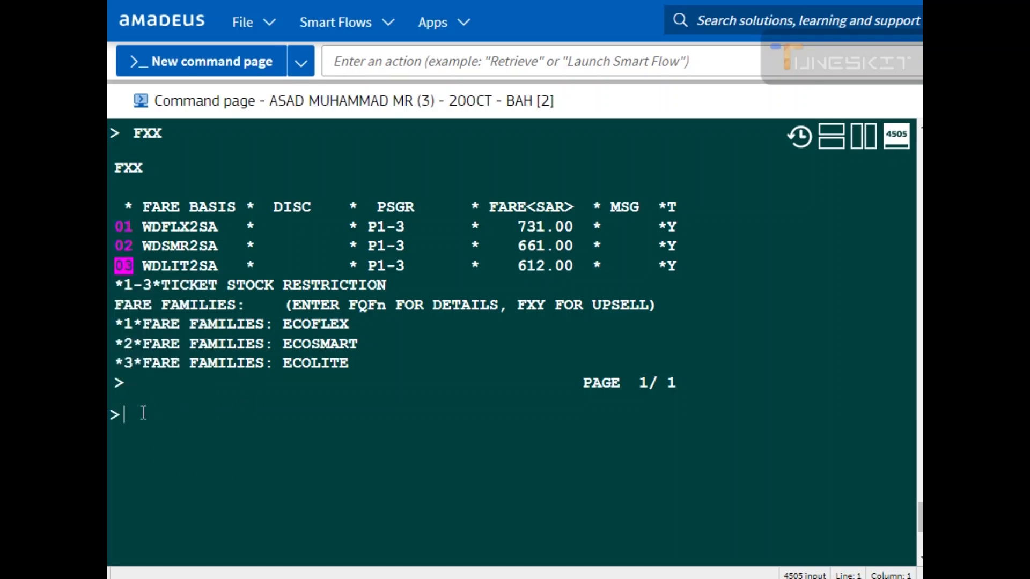
pyautogui.moveTo(123, 267)
pyautogui.click(156, 285)
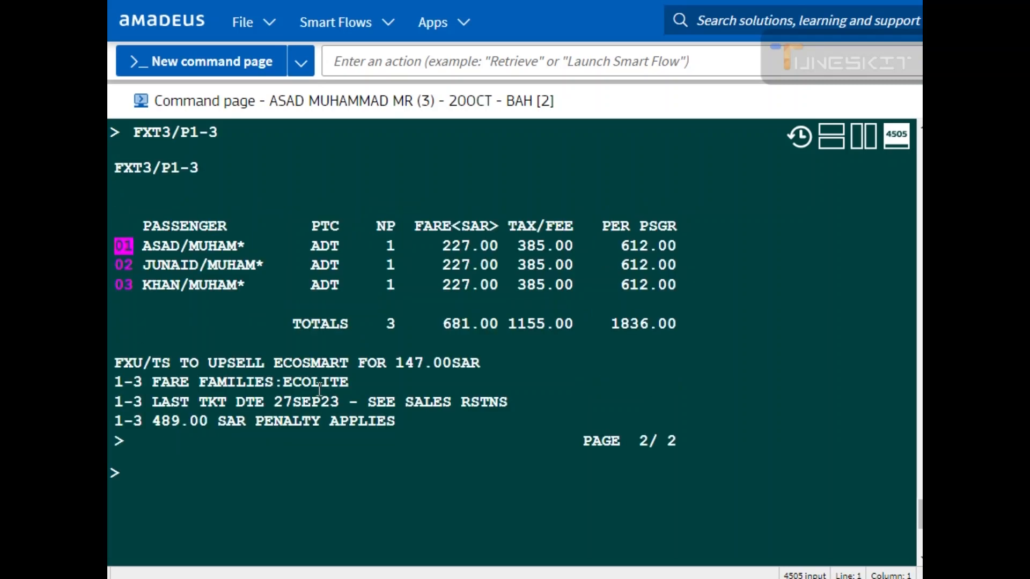
# Step: Review each passenger's fare, tax and totals in the FXT3/P1-3 display, then ignore the booking with IG
pyautogui.scroll(2, 320, 389)
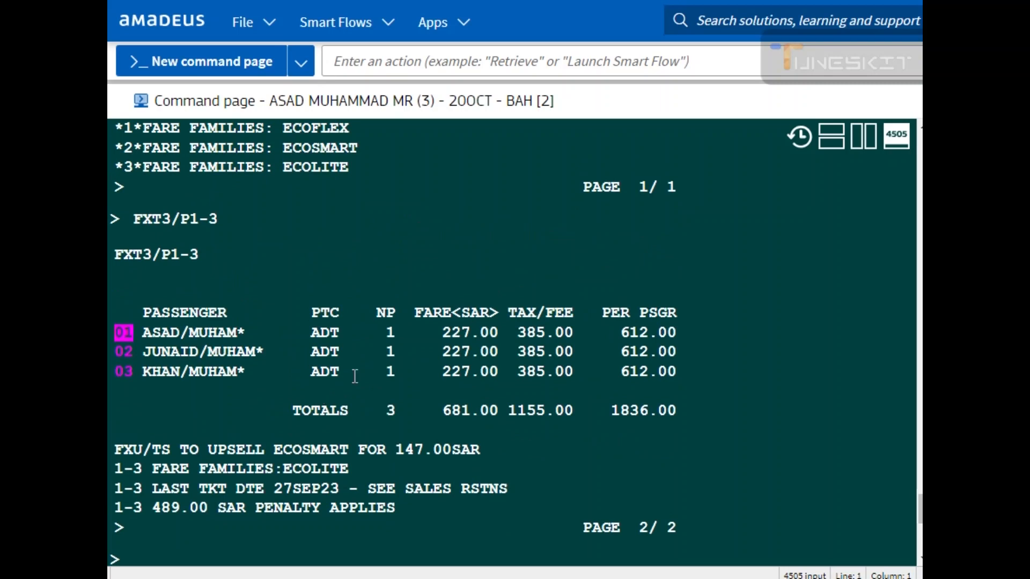
pyautogui.moveTo(137, 328); pyautogui.dragTo(673, 338)
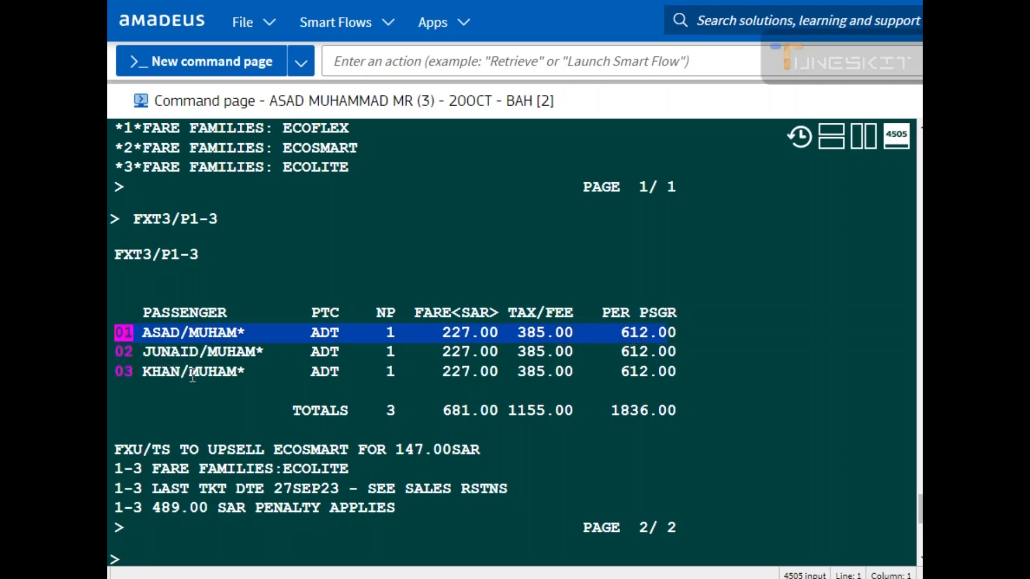
pyautogui.click(318, 379)
pyautogui.moveTo(317, 379); pyautogui.dragTo(670, 380)
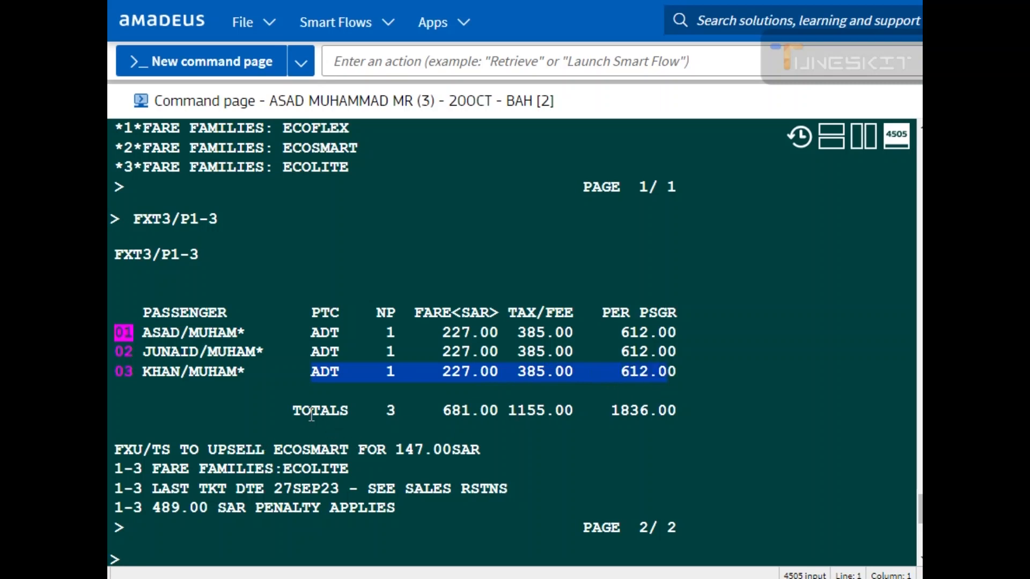
pyautogui.moveTo(292, 410); pyautogui.dragTo(674, 411)
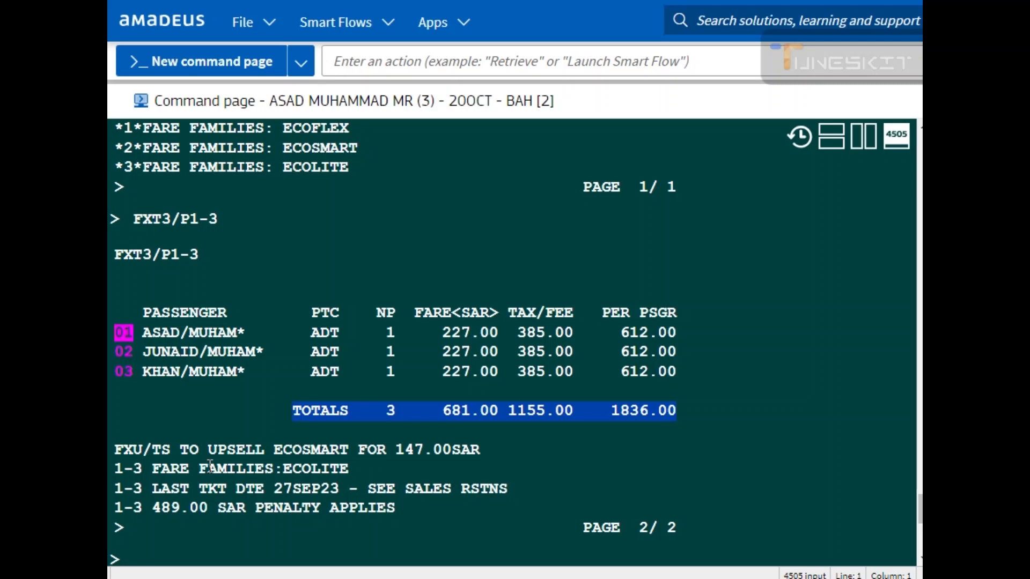
pyautogui.scroll(-5, 198, 467)
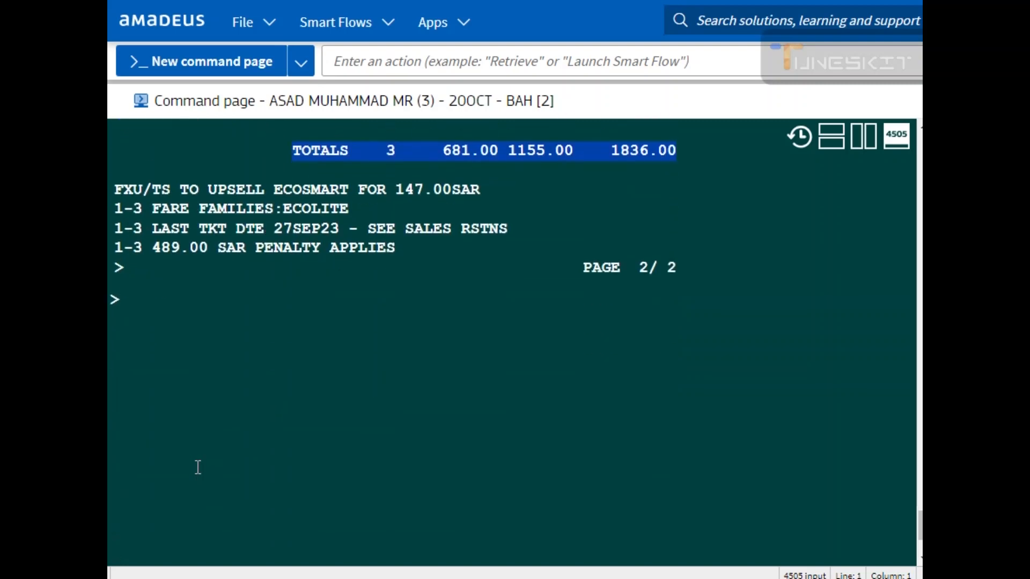
pyautogui.write('IG')
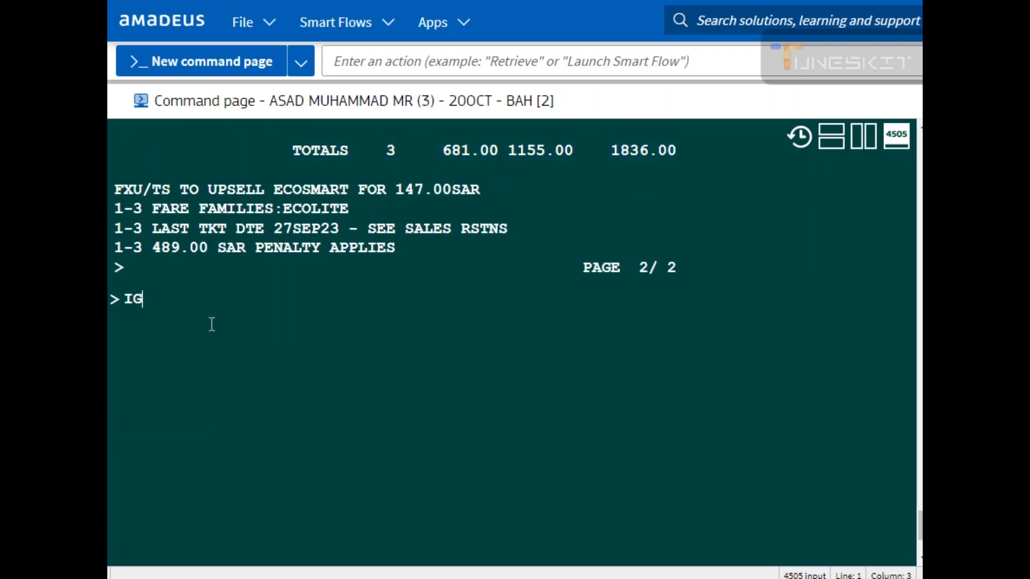
pyautogui.press('Return')
# Step: Begin entering the FXB/ pricing and booking command
pyautogui.write('FX')
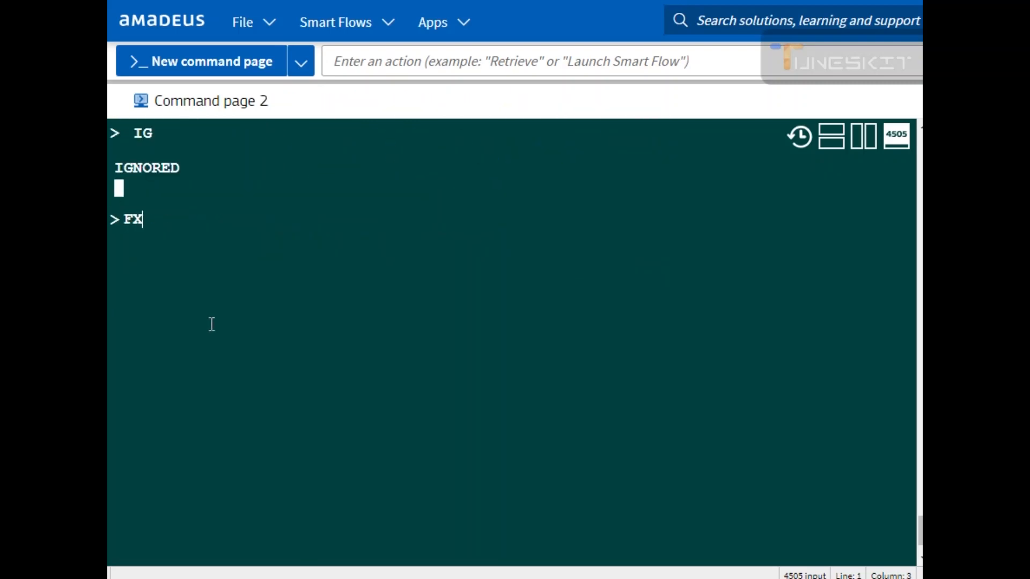
pyautogui.write('B/FXP')
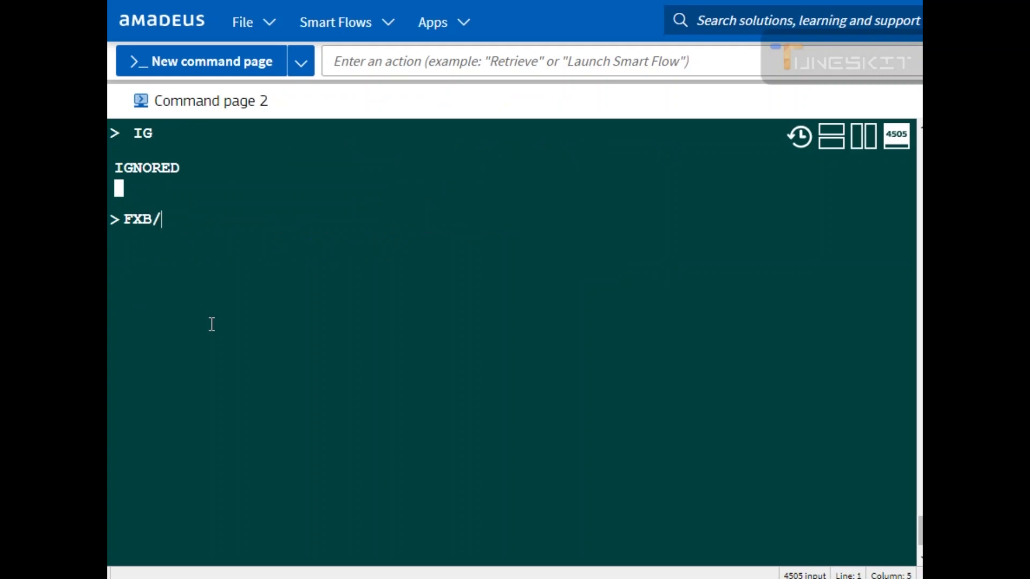